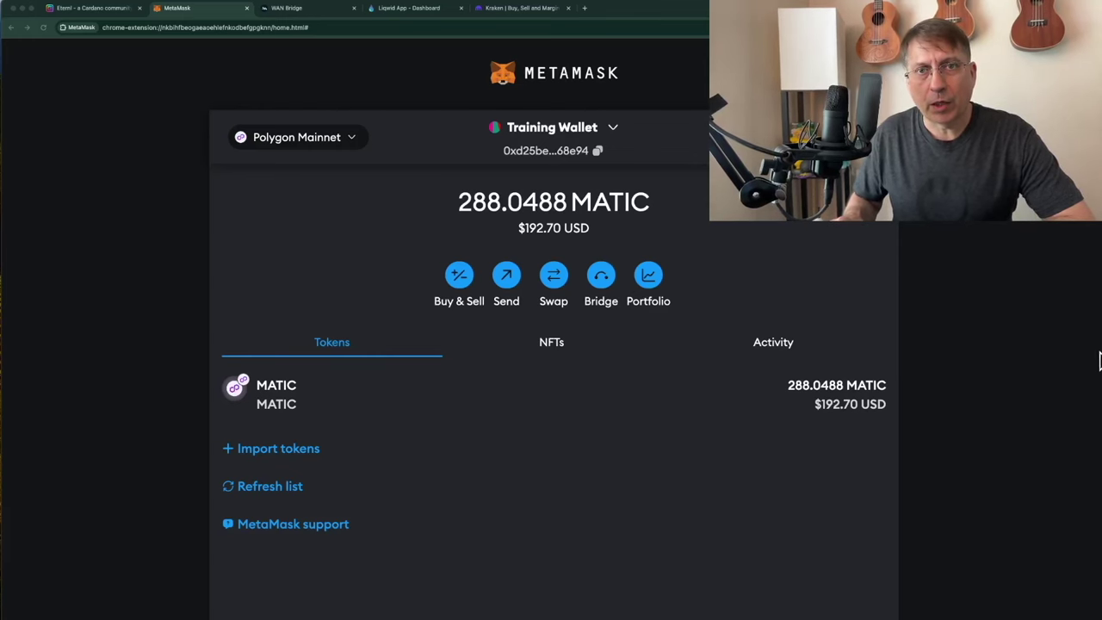
# Swap 260 MATIC for USDT on Polygon Mainnet and open the USDT token's details in the wallet.
pyautogui.click(554, 281)
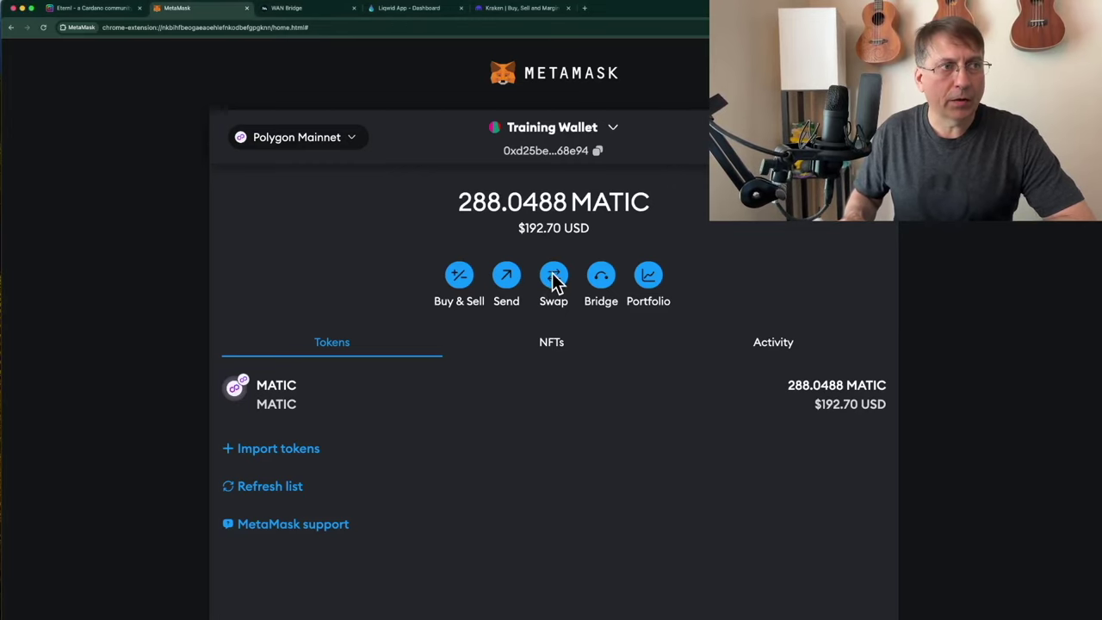
pyautogui.click(554, 278)
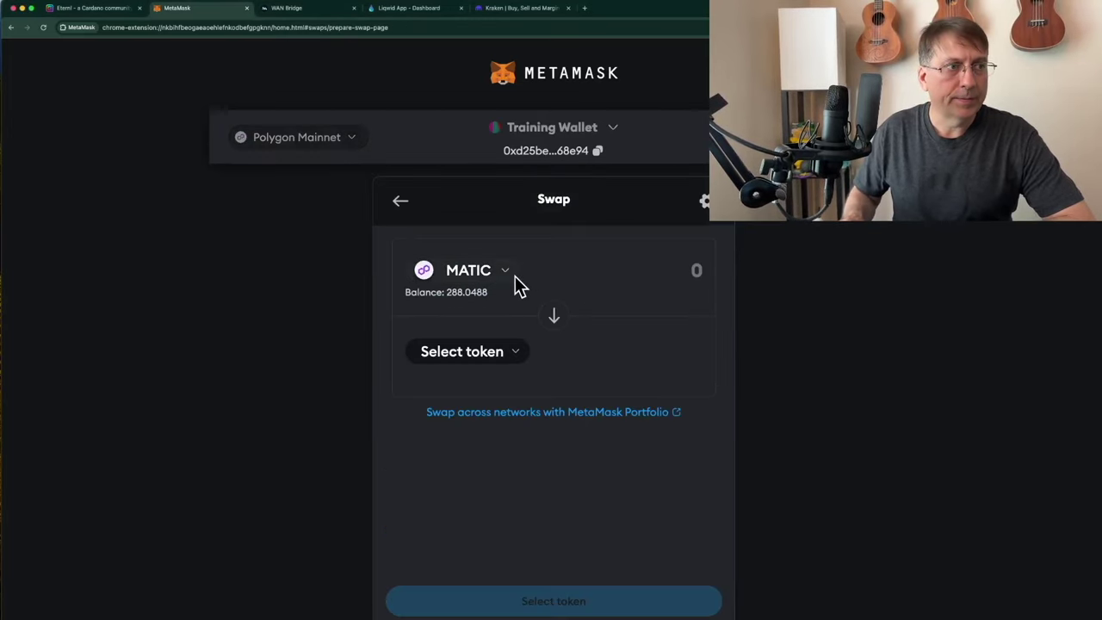
pyautogui.click(518, 351)
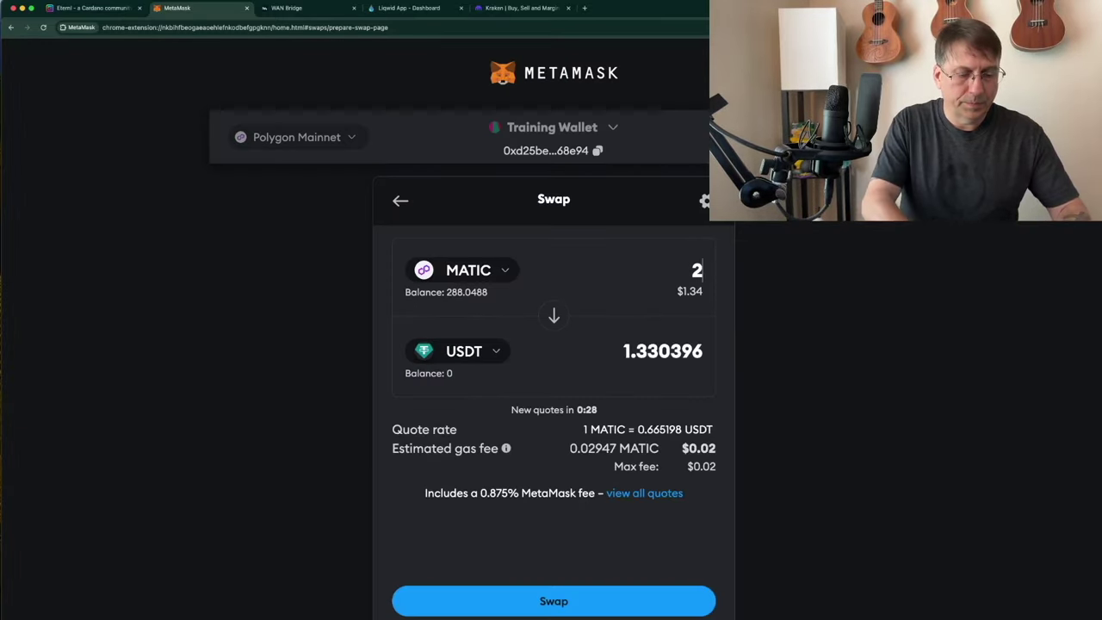
pyautogui.write('60')
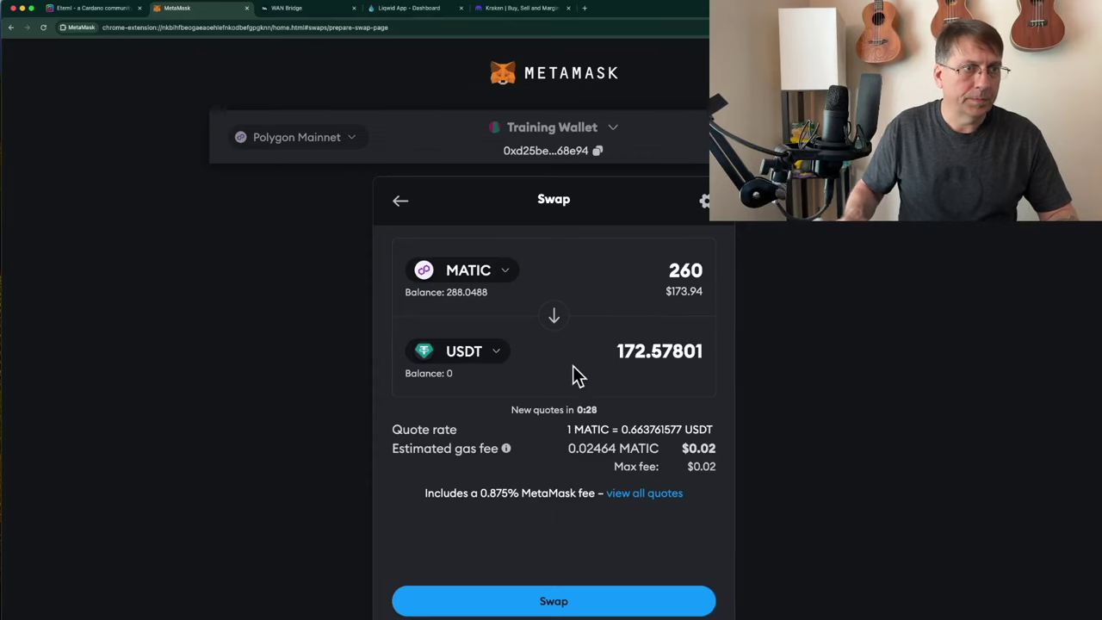
pyautogui.click(565, 607)
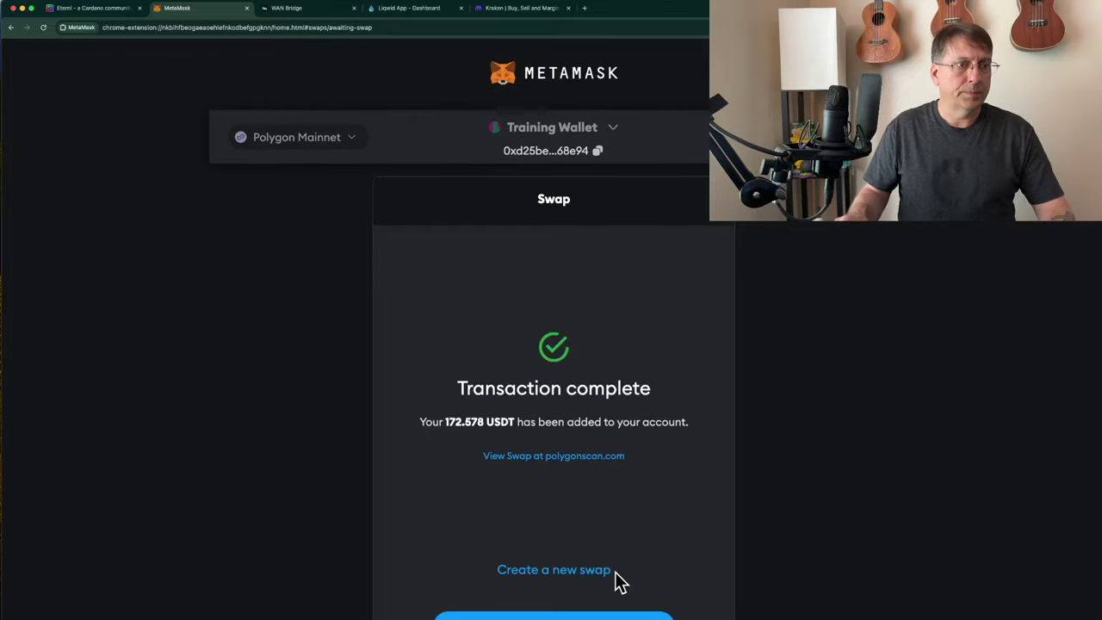
pyautogui.click(582, 615)
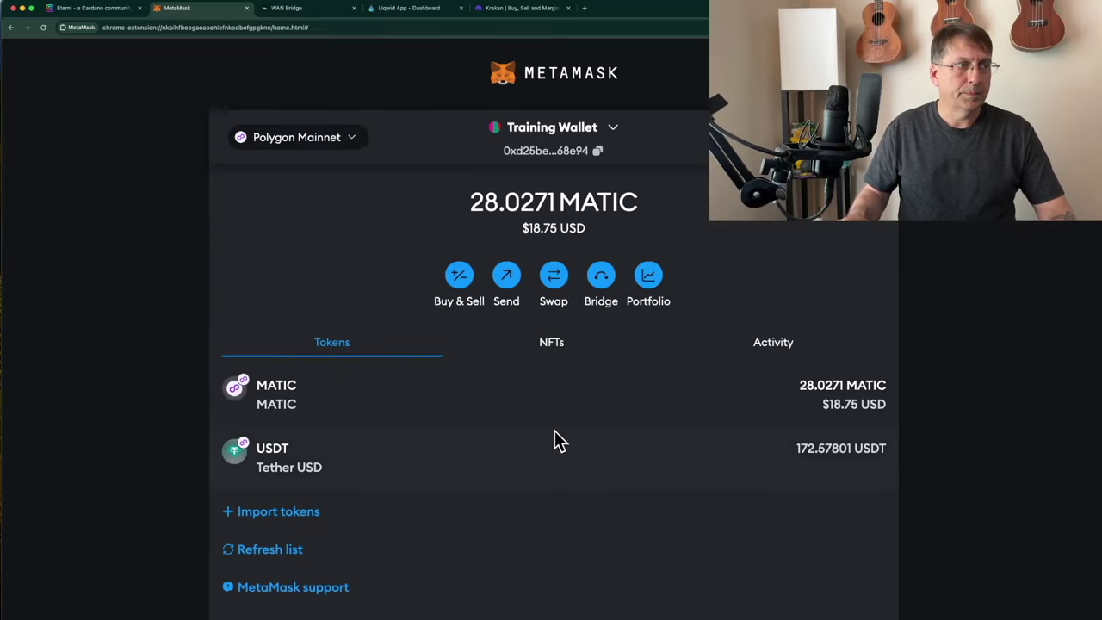
pyautogui.click(293, 472)
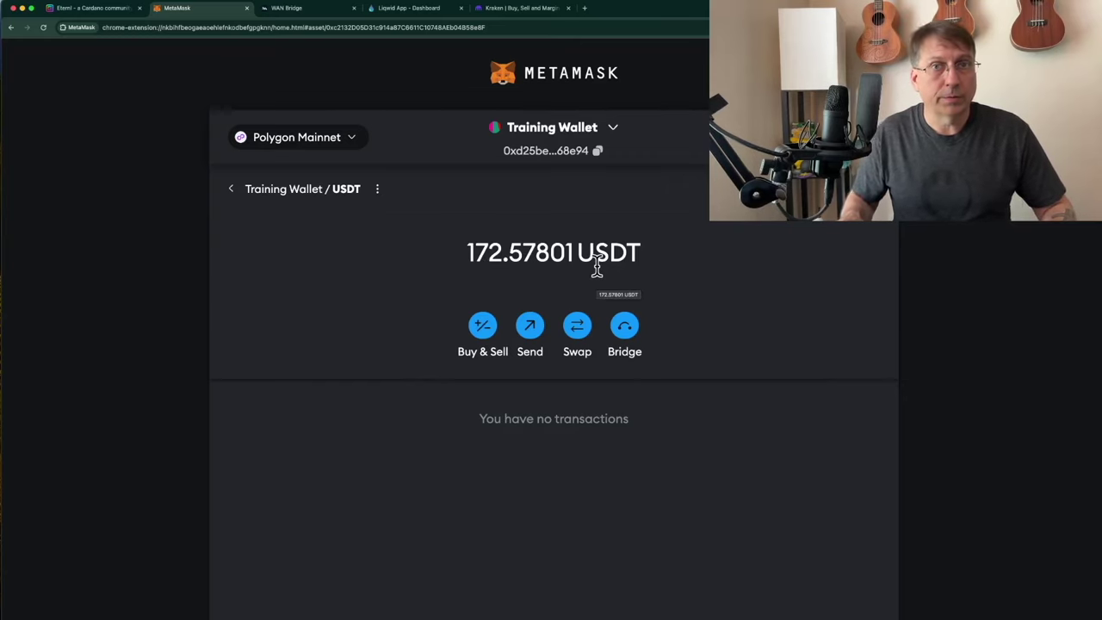
# Switch to WanBridge's Asset Bridge and set the transfer source to USDT on the Polygon chain.
pyautogui.click(286, 16)
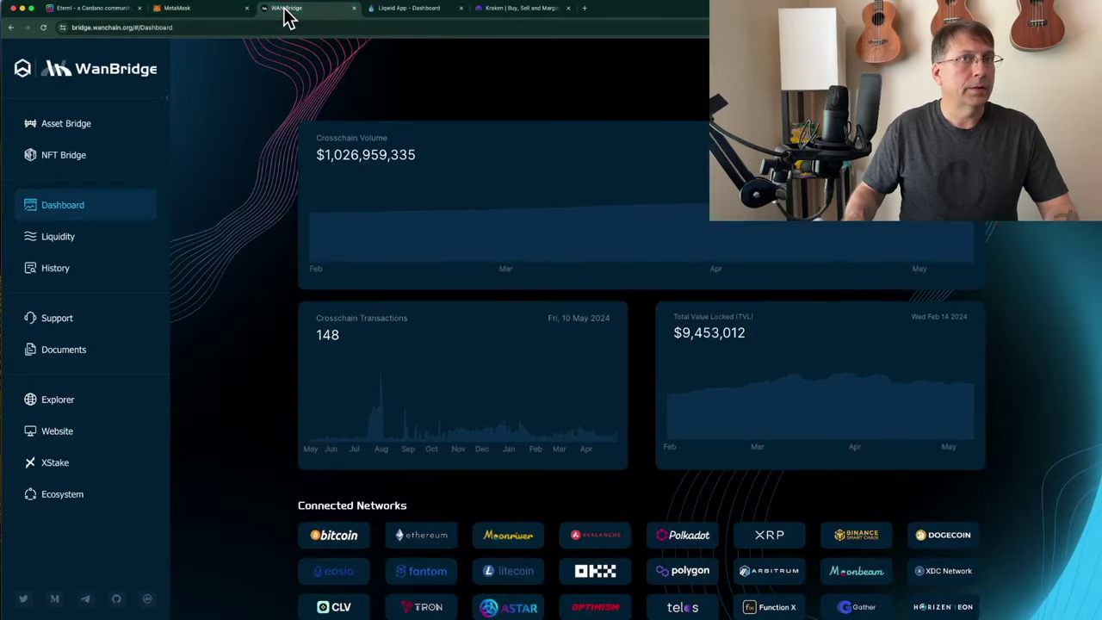
pyautogui.click(69, 124)
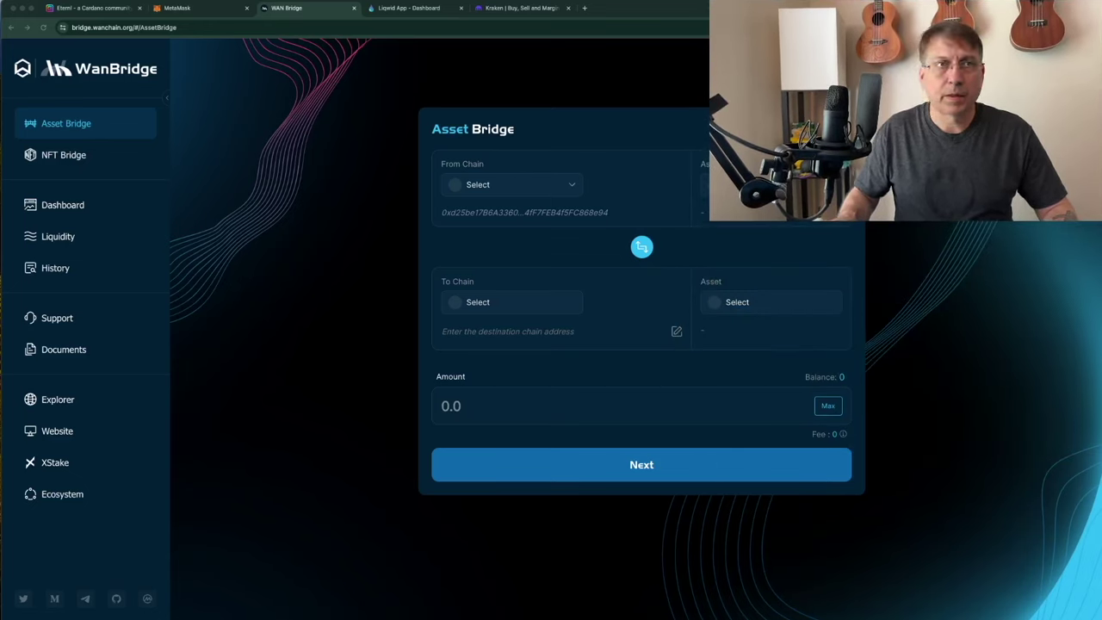
pyautogui.click(570, 189)
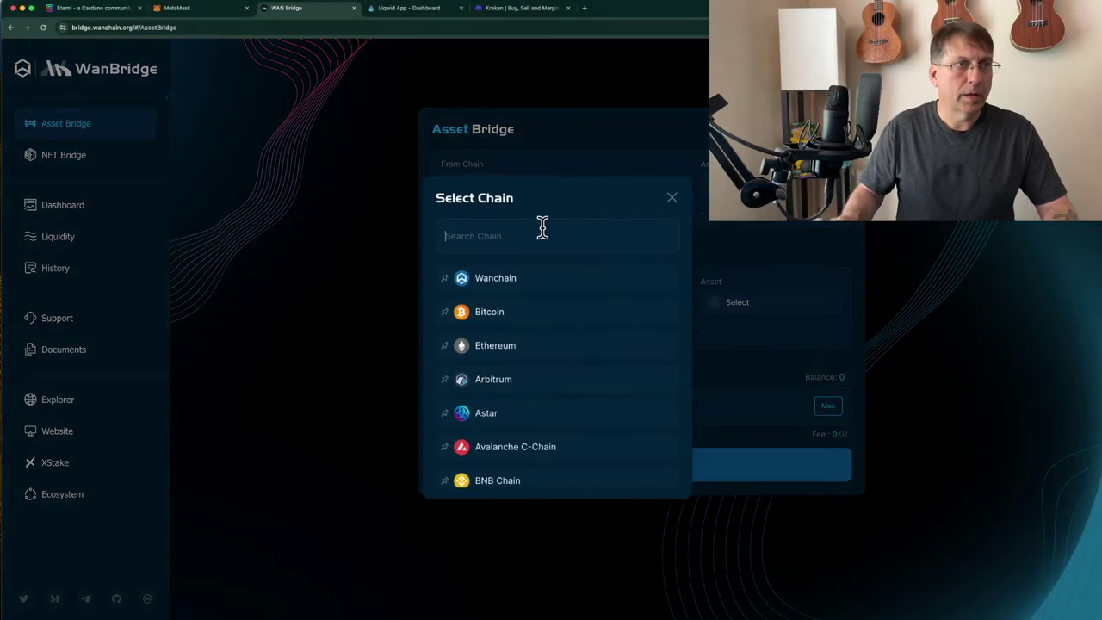
pyautogui.write('Poly')
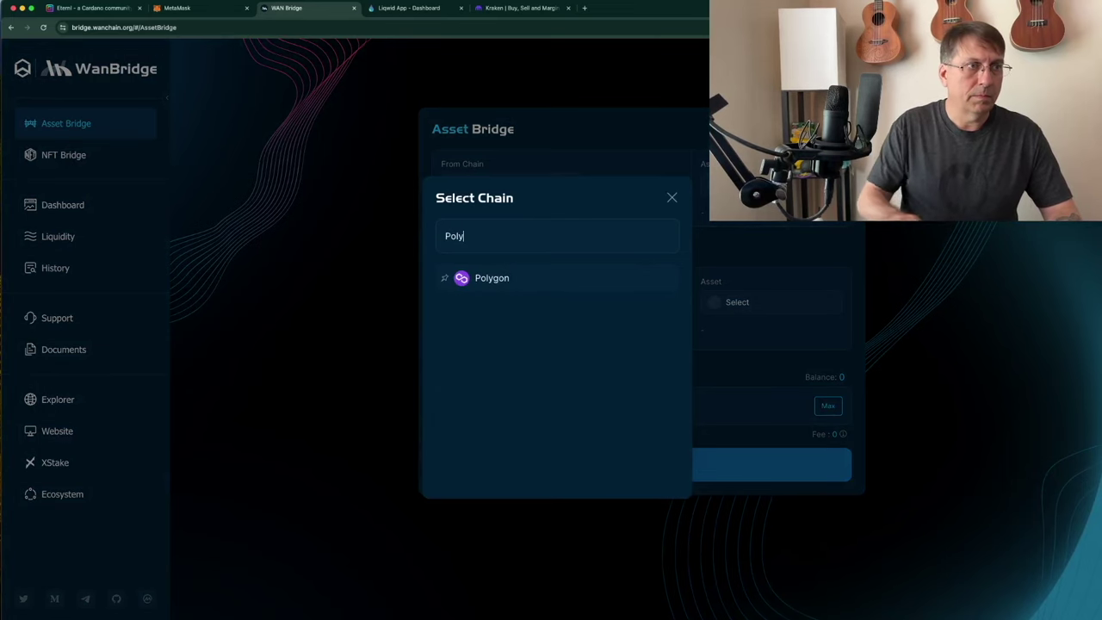
pyautogui.click(537, 278)
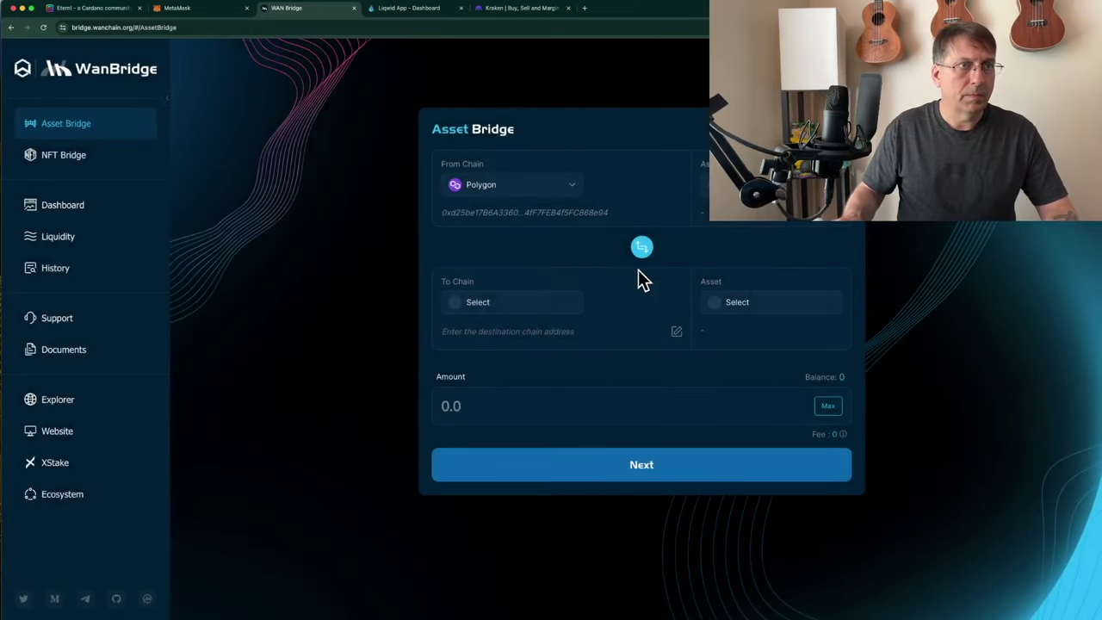
pyautogui.click(727, 184)
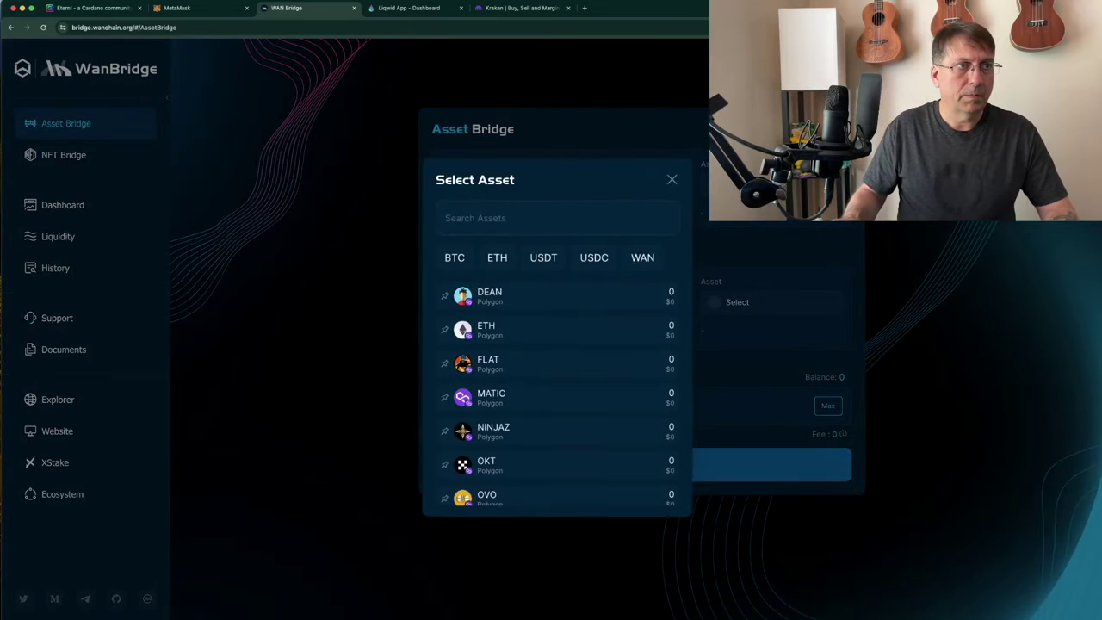
pyautogui.click(548, 259)
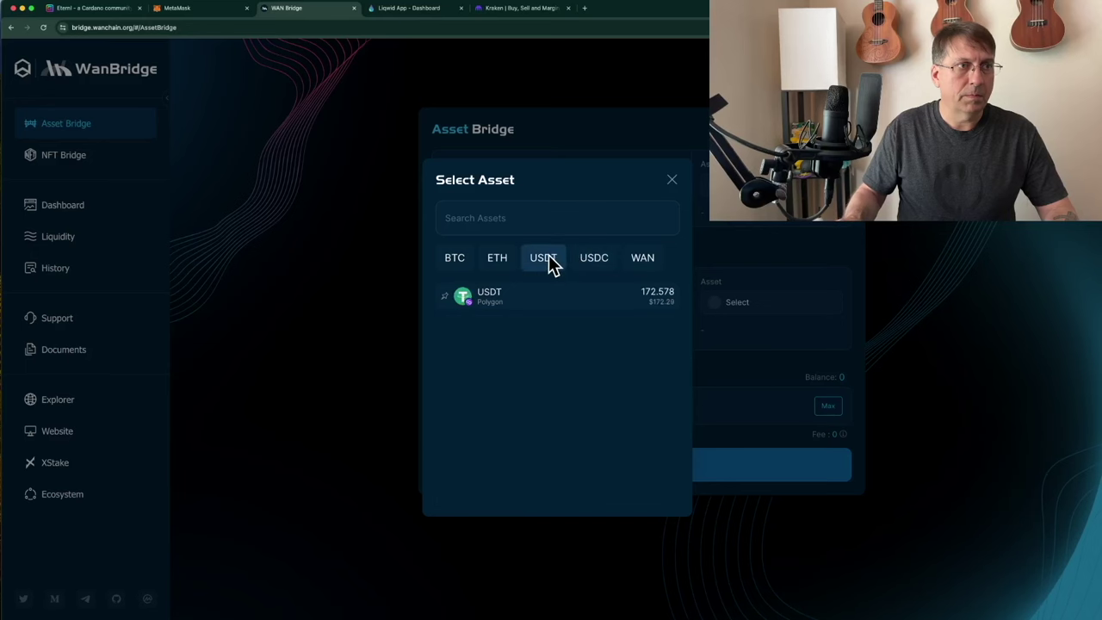
pyautogui.click(526, 288)
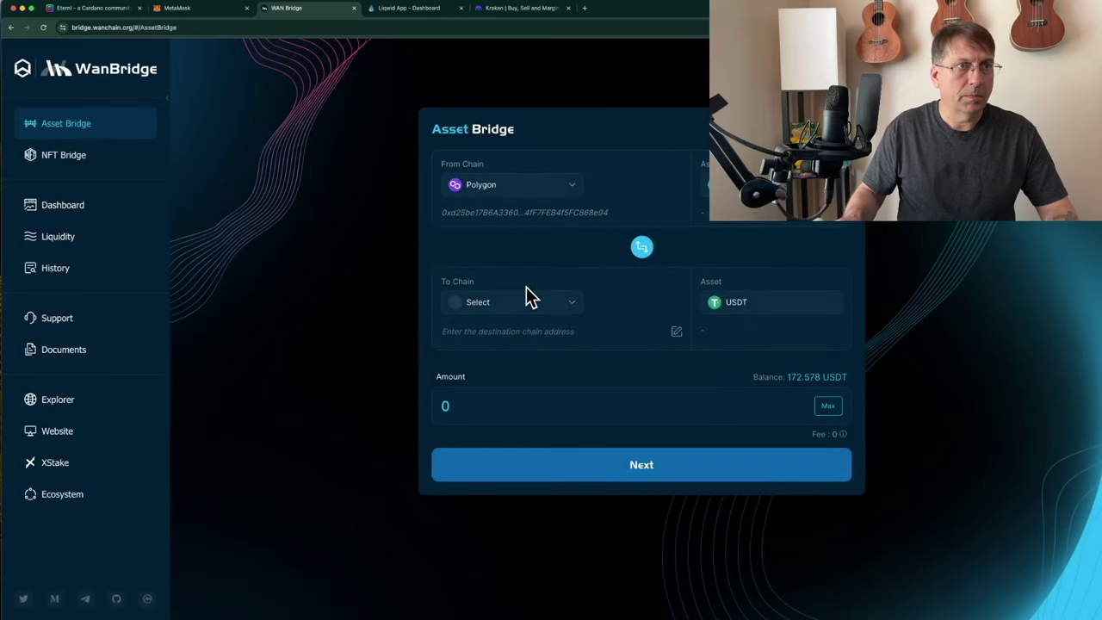
# Set the bridge's destination chain to Cardano and the amount to the maximum, 172.578014 USDT.
pyautogui.click(568, 300)
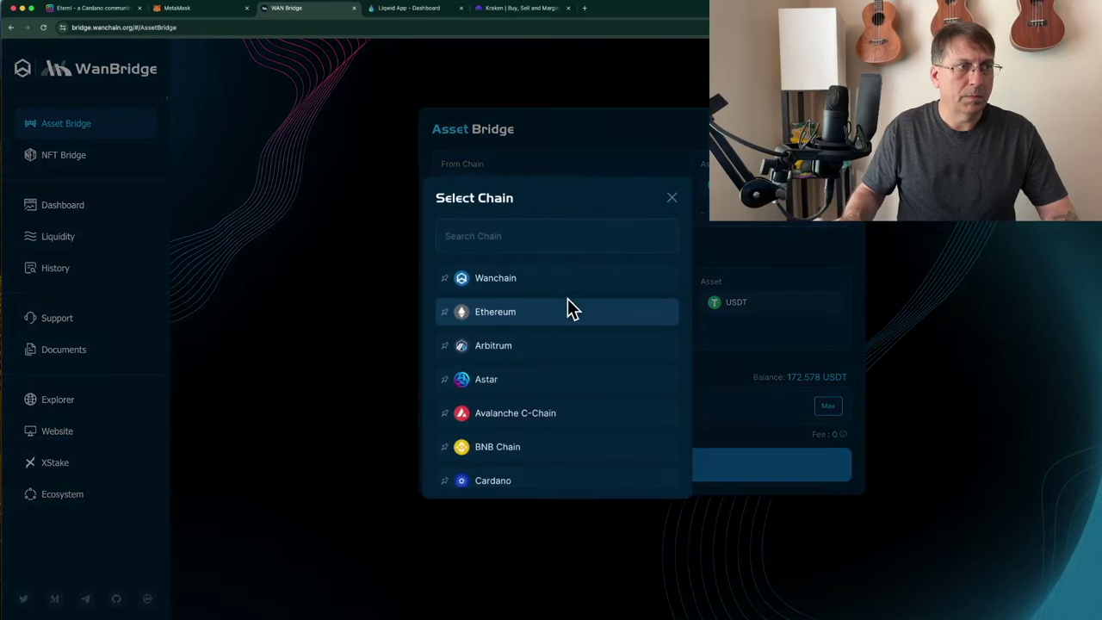
pyautogui.click(521, 238)
pyautogui.write('Car')
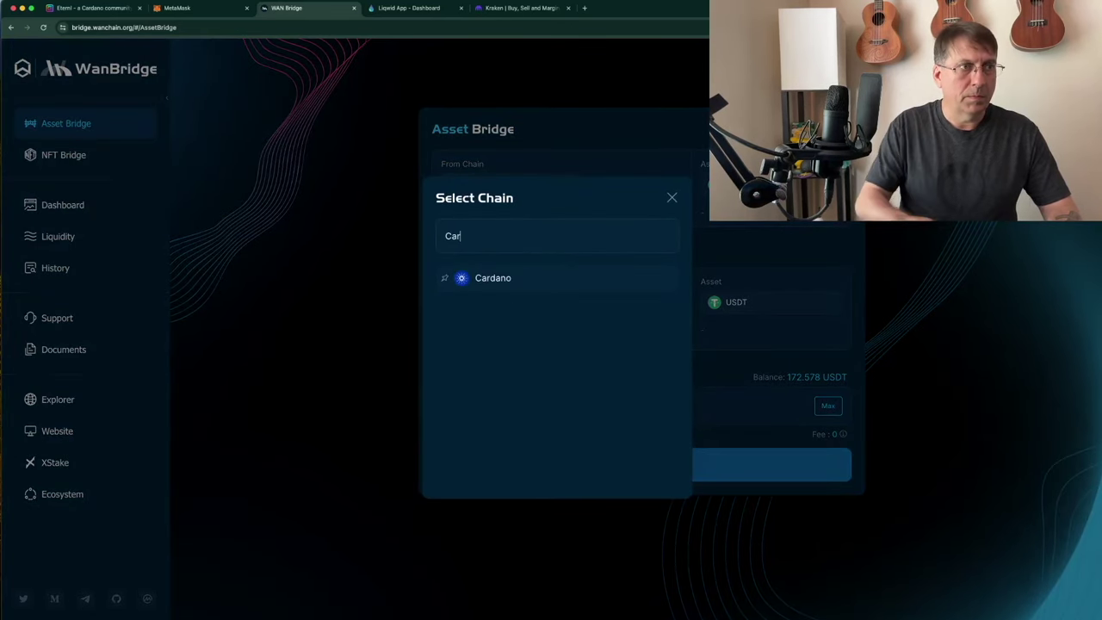
pyautogui.click(520, 277)
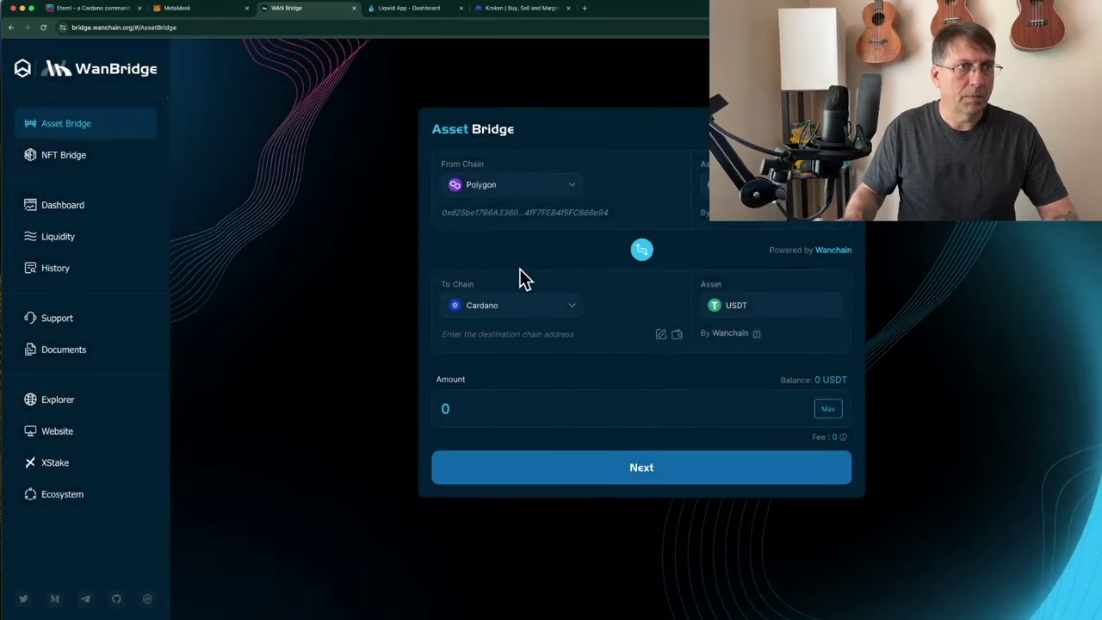
pyautogui.click(829, 411)
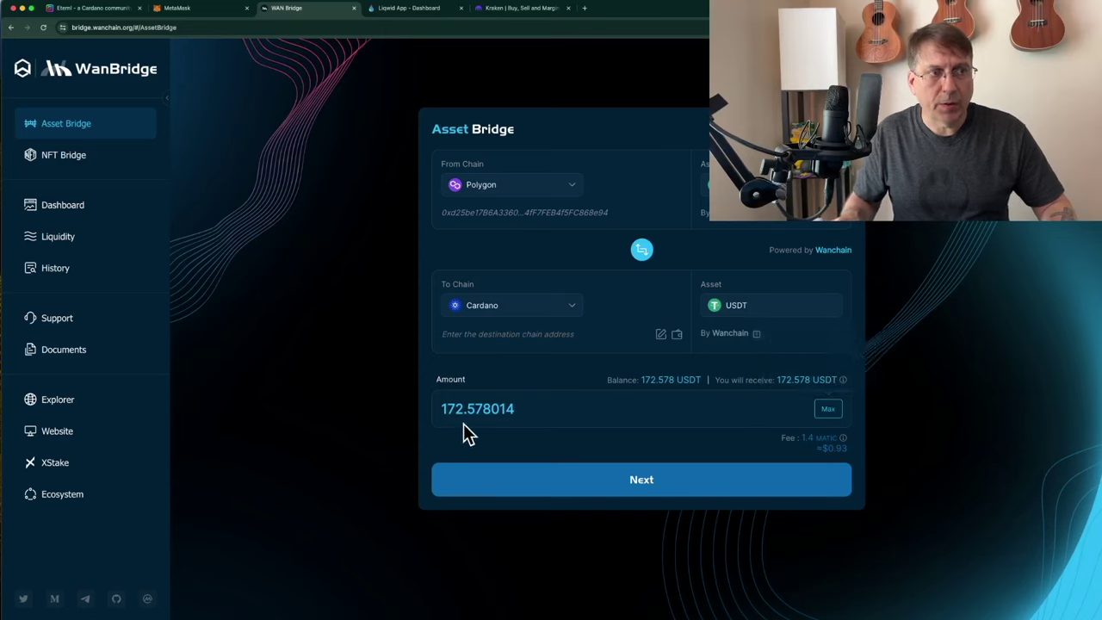
pyautogui.click(632, 465)
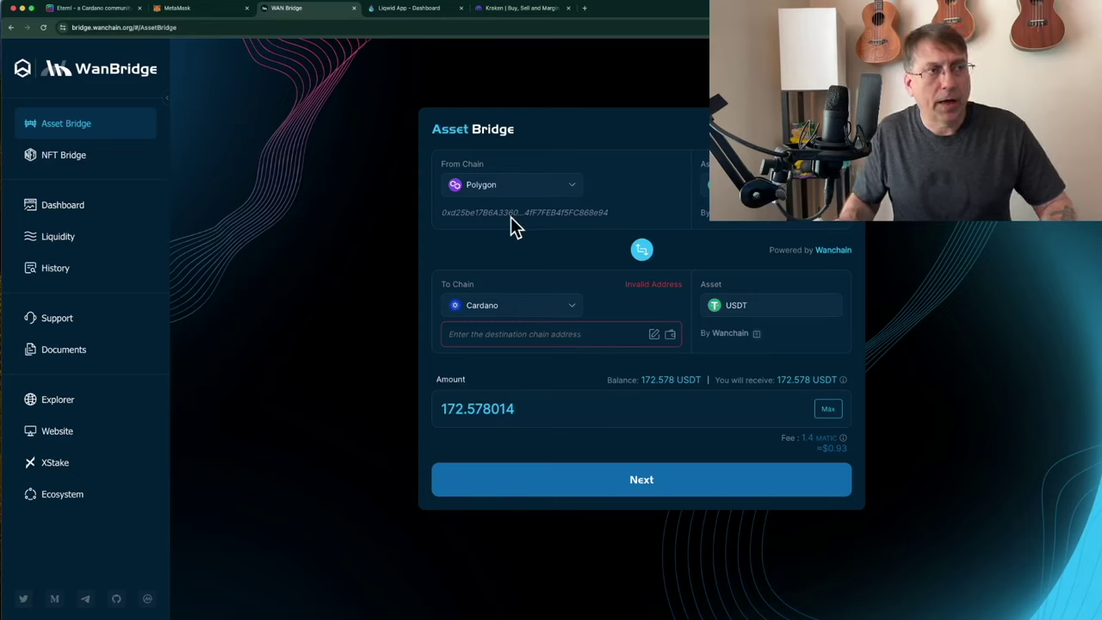
# Copy the Training Wallet's receive address in Eternl, paste it as WanBridge's Cardano destination address and check it against the wallet.
pyautogui.click(95, 10)
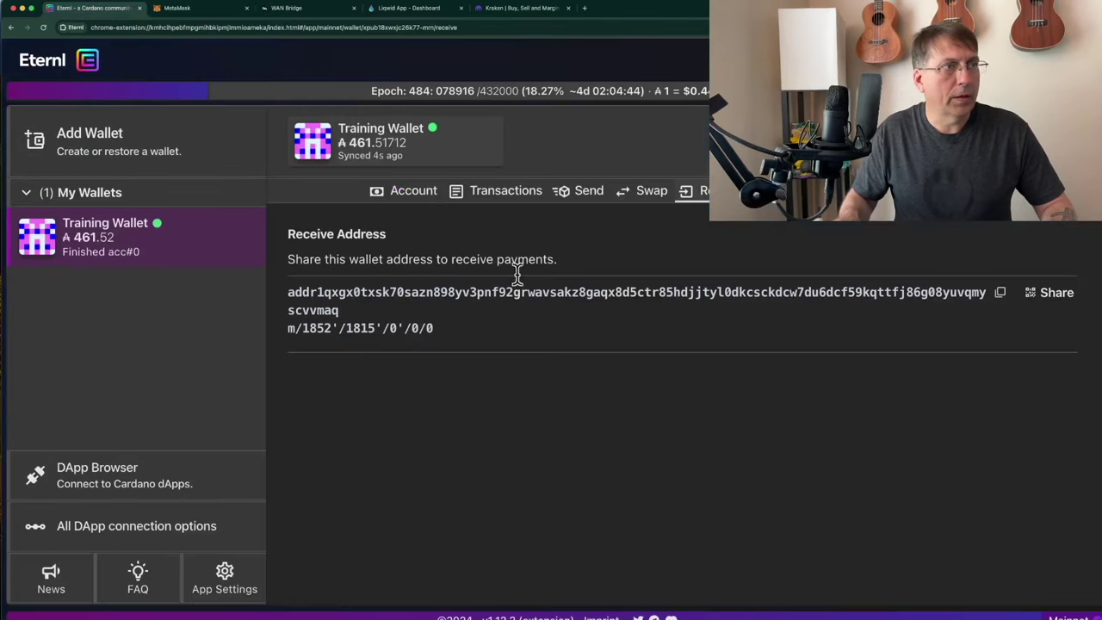
pyautogui.click(1046, 293)
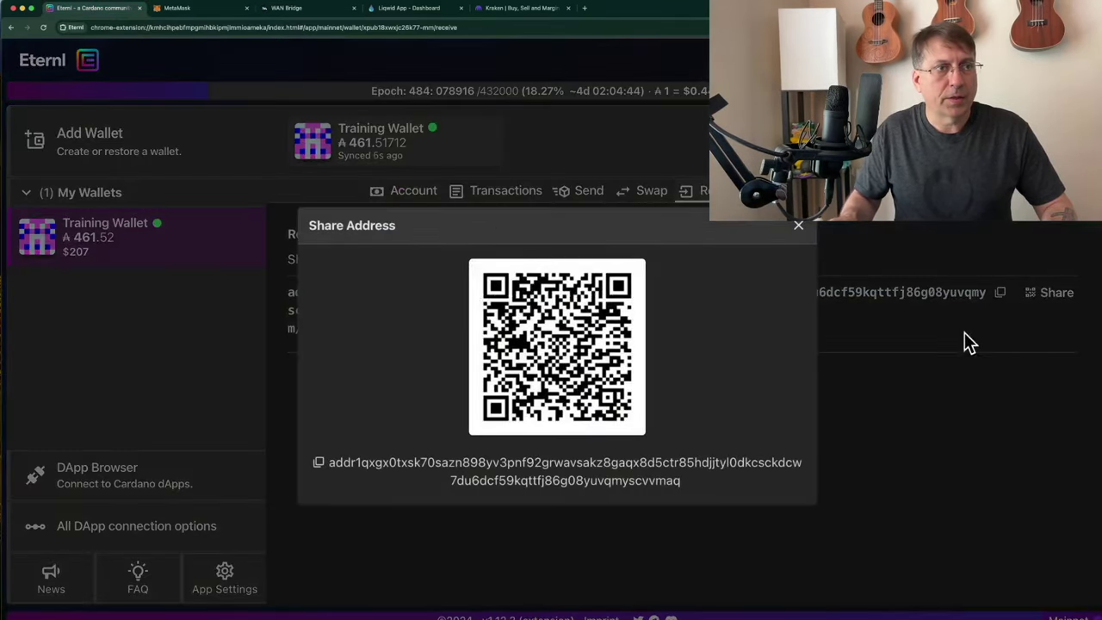
pyautogui.click(666, 468)
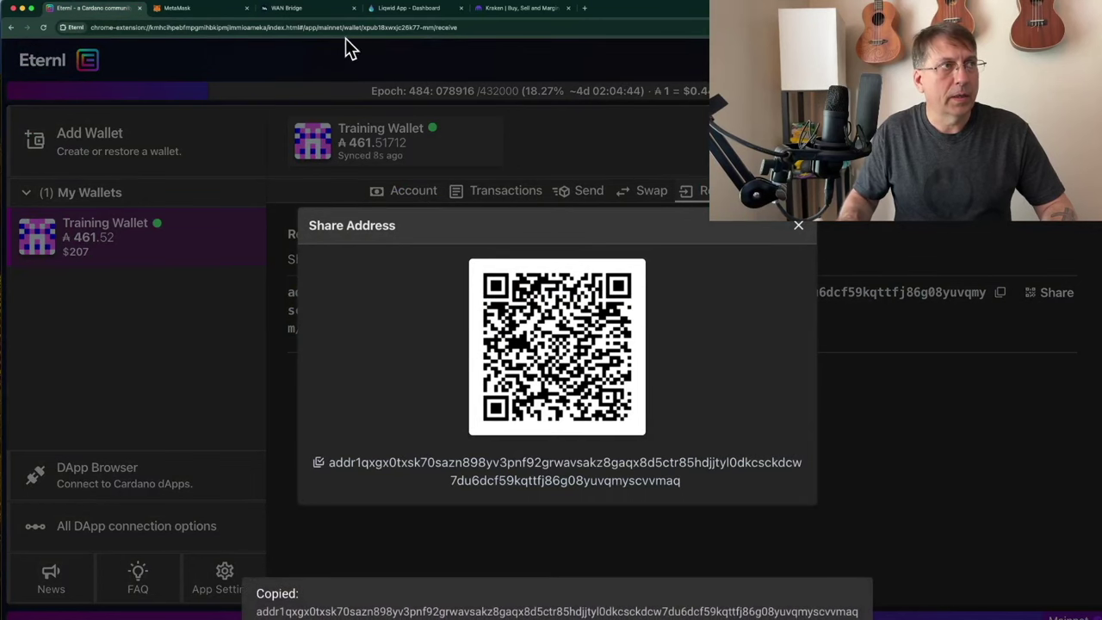
pyautogui.click(315, 12)
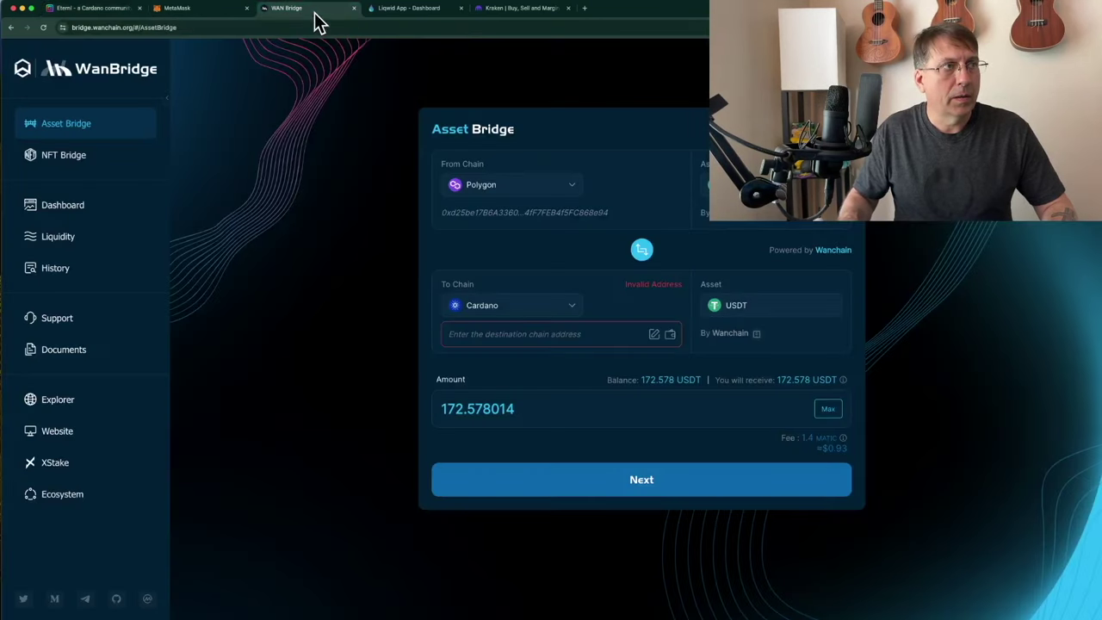
pyautogui.click(482, 340)
pyautogui.press('super+v')
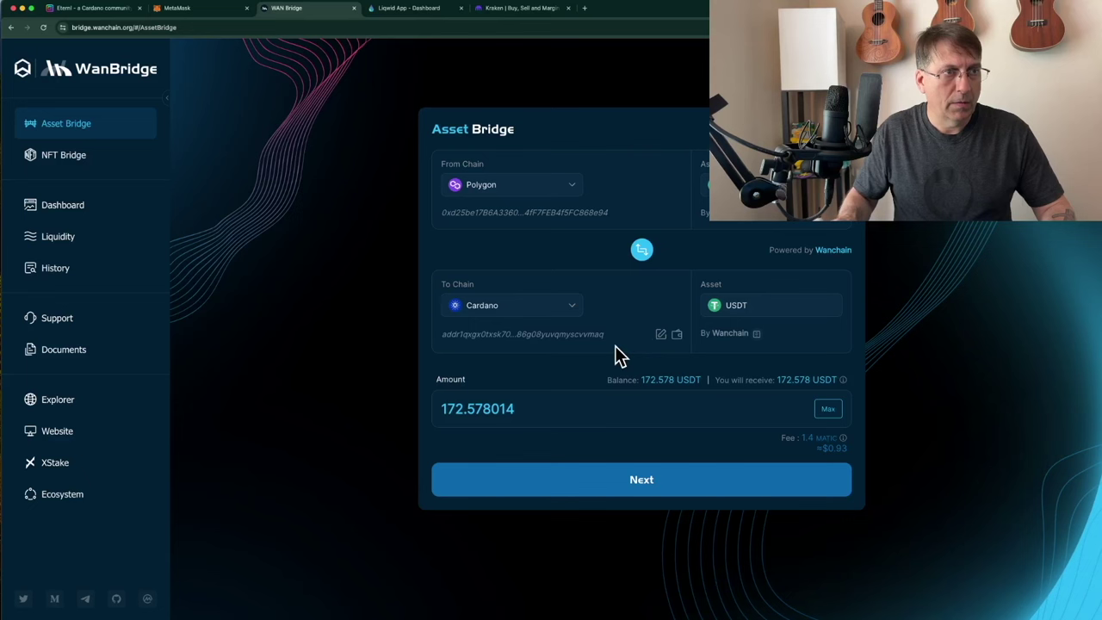
pyautogui.click(107, 12)
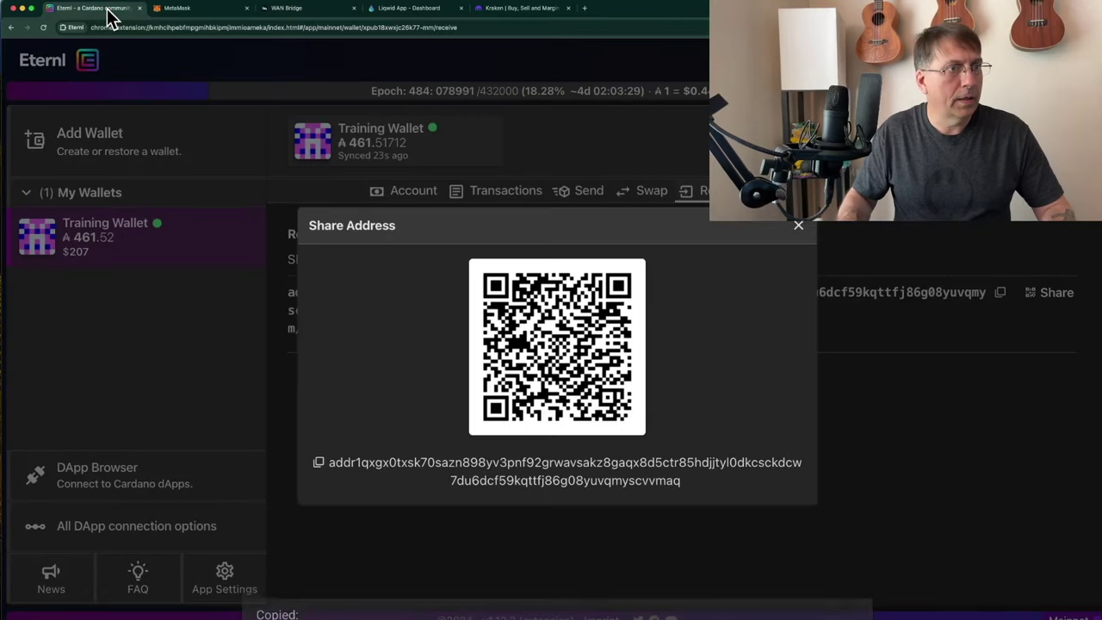
pyautogui.click(288, 9)
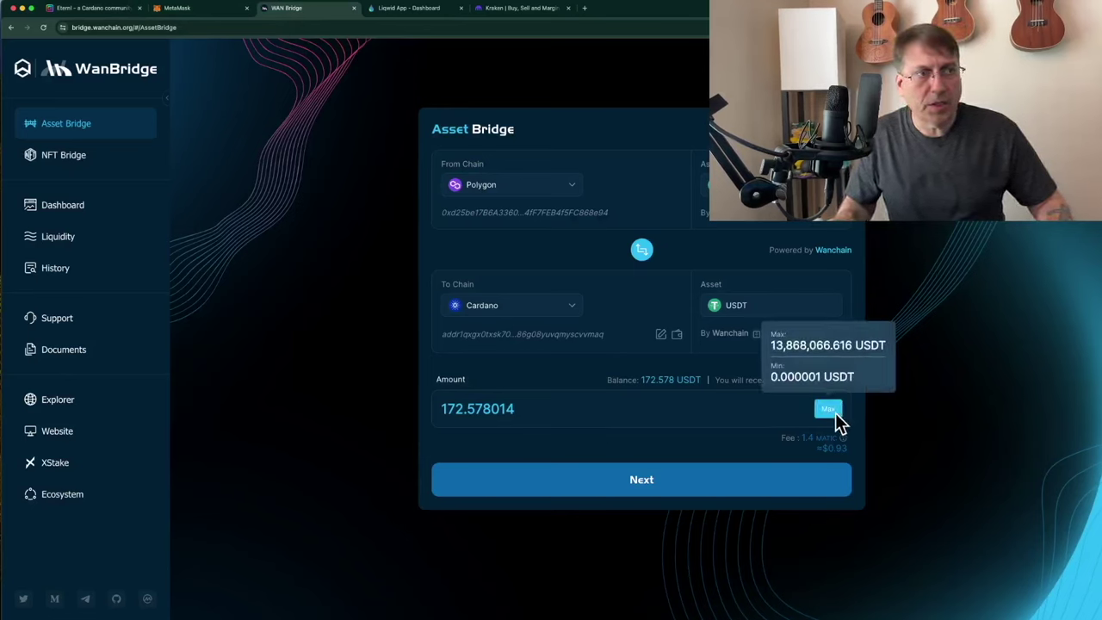
# Submit the bridge transfer, confirming the recipient is not an exchange address, and check its result in the Eternl and MetaMask wallets.
pyautogui.click(647, 480)
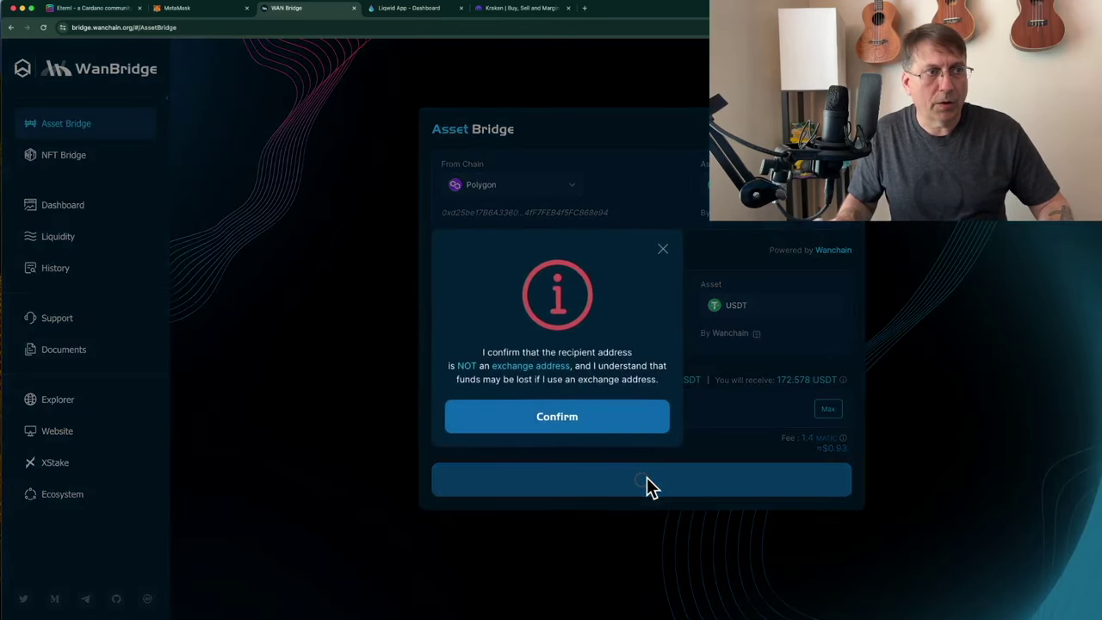
pyautogui.click(558, 417)
pyautogui.click(775, 411)
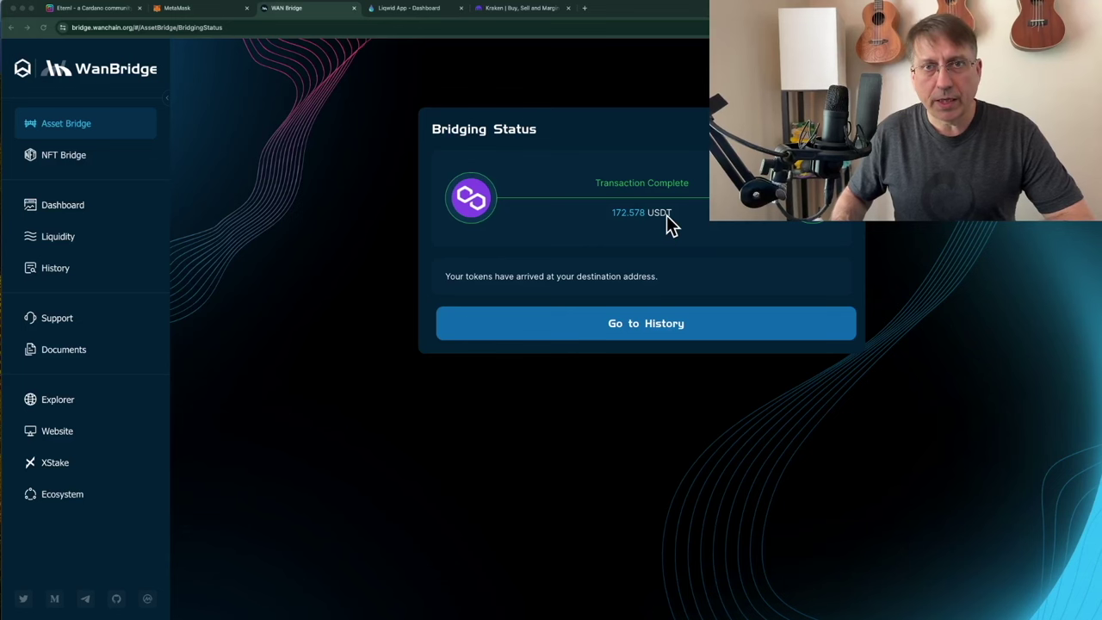
pyautogui.click(116, 16)
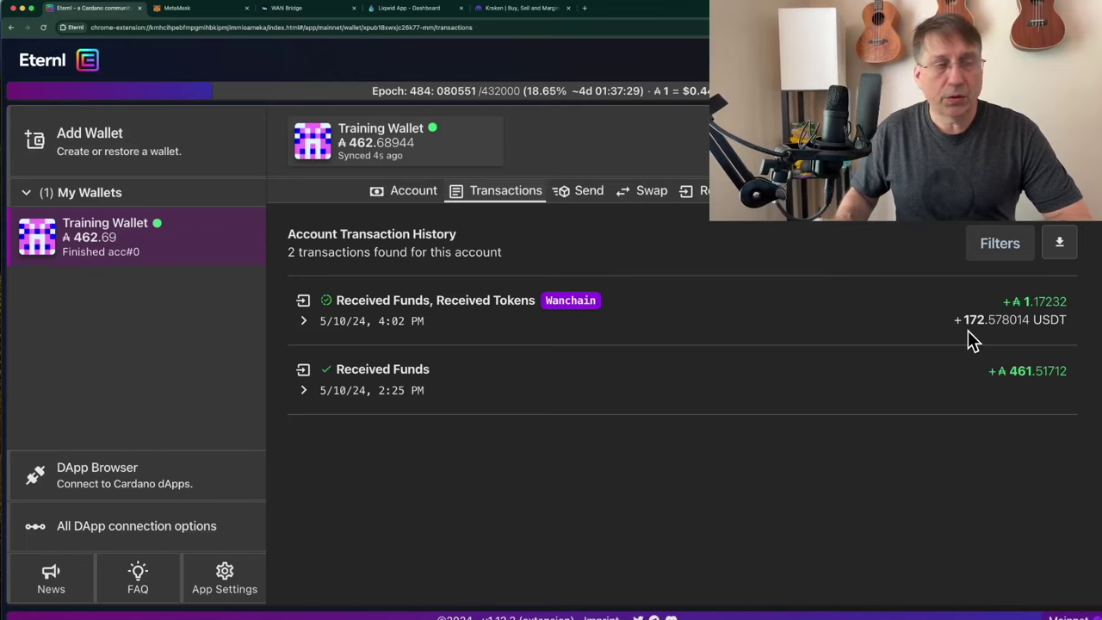
pyautogui.click(201, 12)
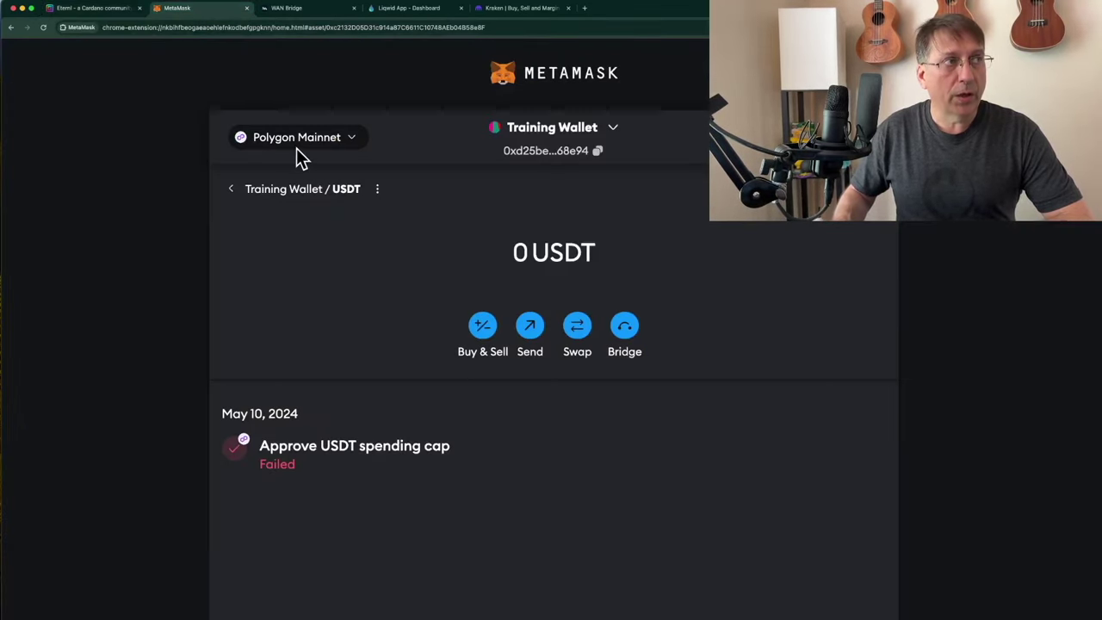
# Switch to the Liqwid dashboard and examine the ADA and USDT wallet balances and the USDT supply APY.
pyautogui.click(410, 12)
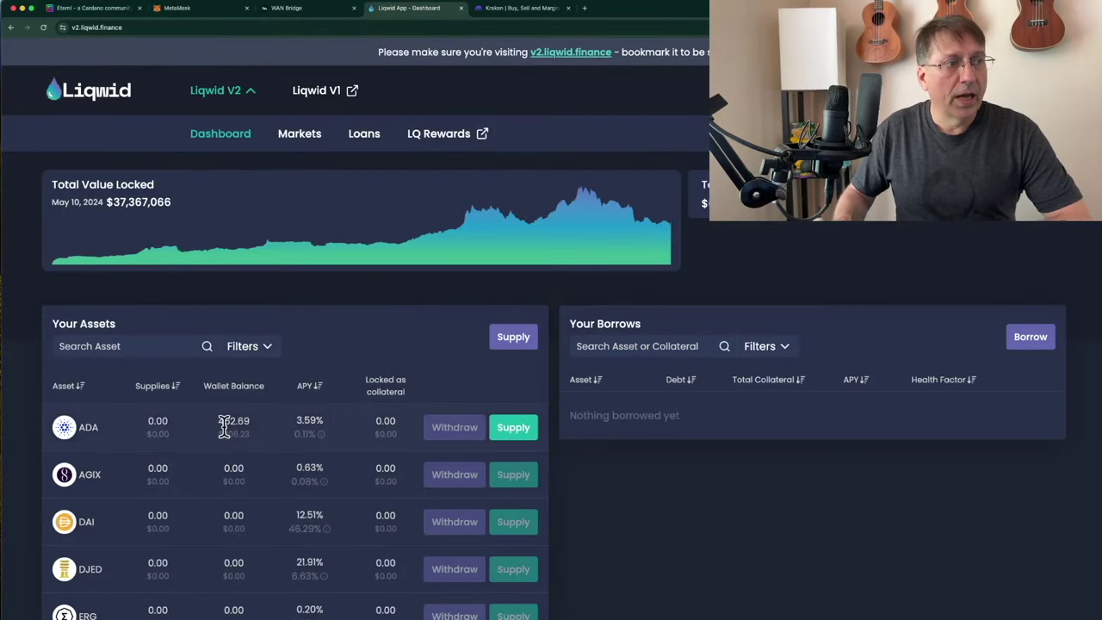
pyautogui.moveTo(229, 428)
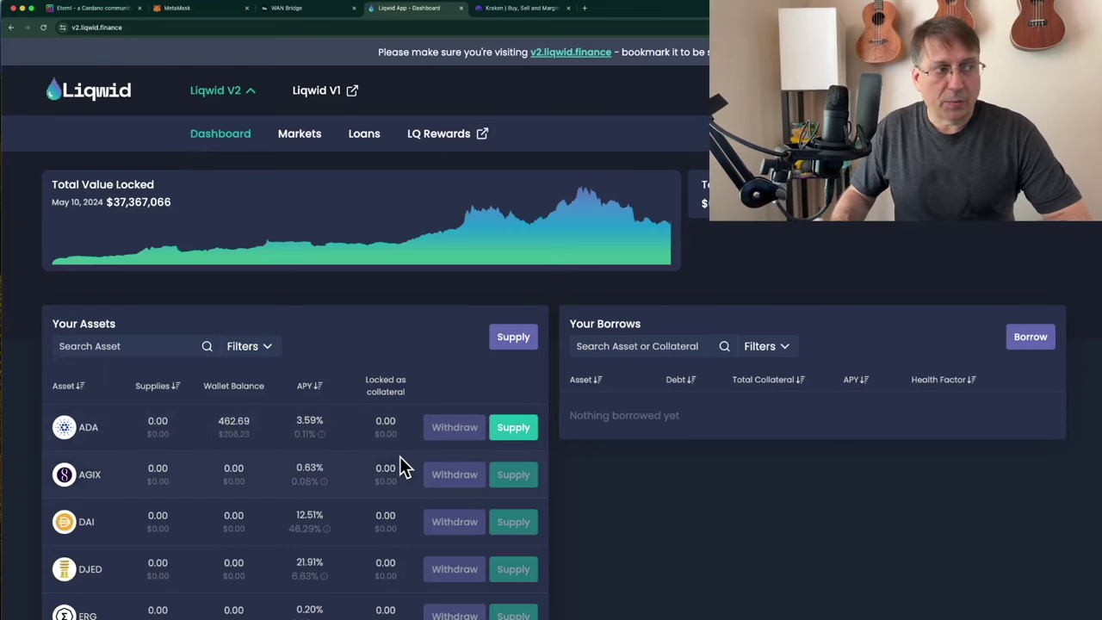
pyautogui.scroll(-5, 404, 467)
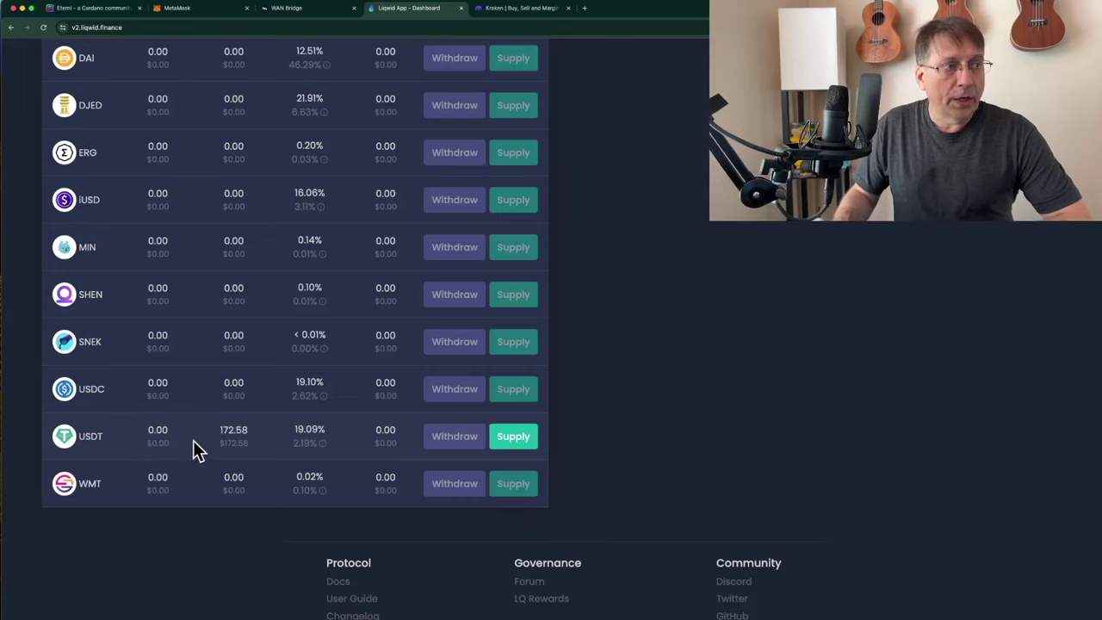
pyautogui.moveTo(315, 441)
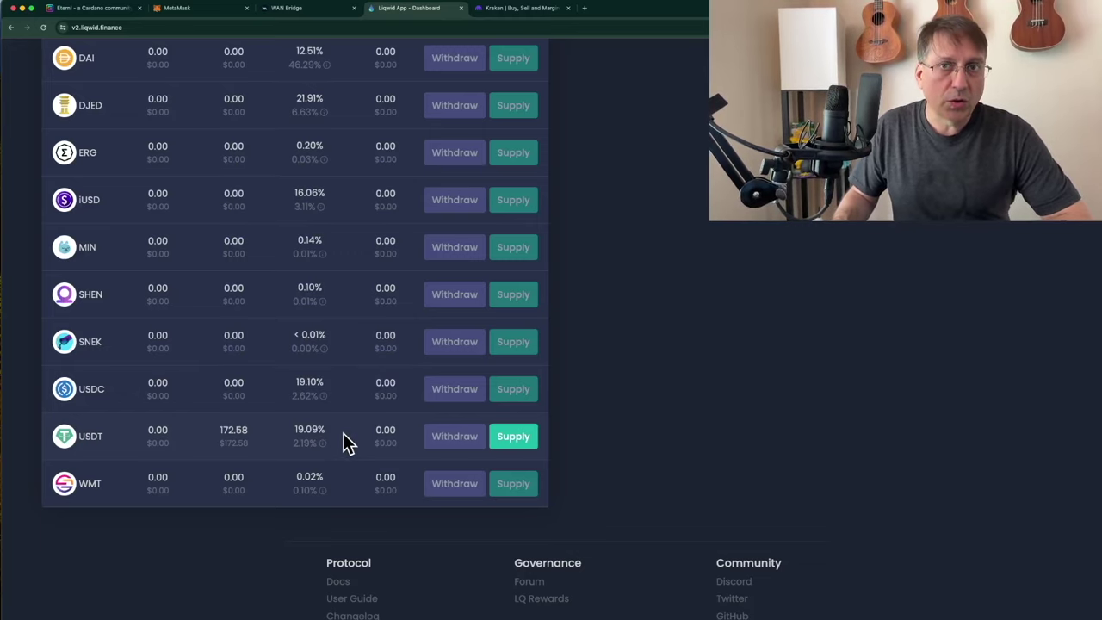
# Supply 100 USDT to the Liqwid USDT market, choosing USDT as the asset to supply.
pyautogui.click(521, 440)
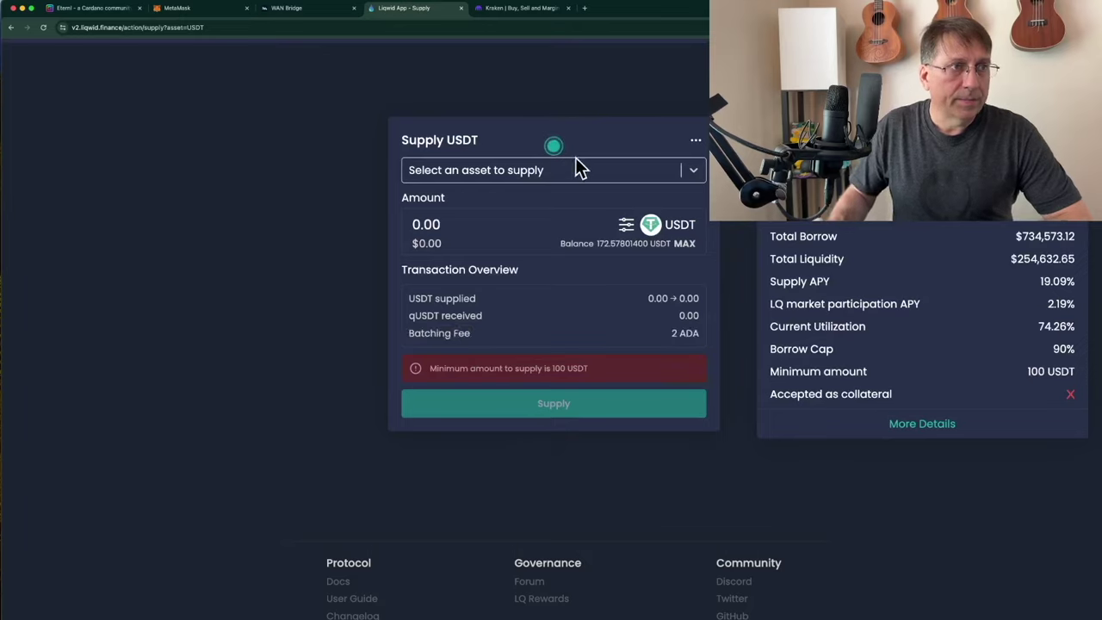
pyautogui.click(692, 174)
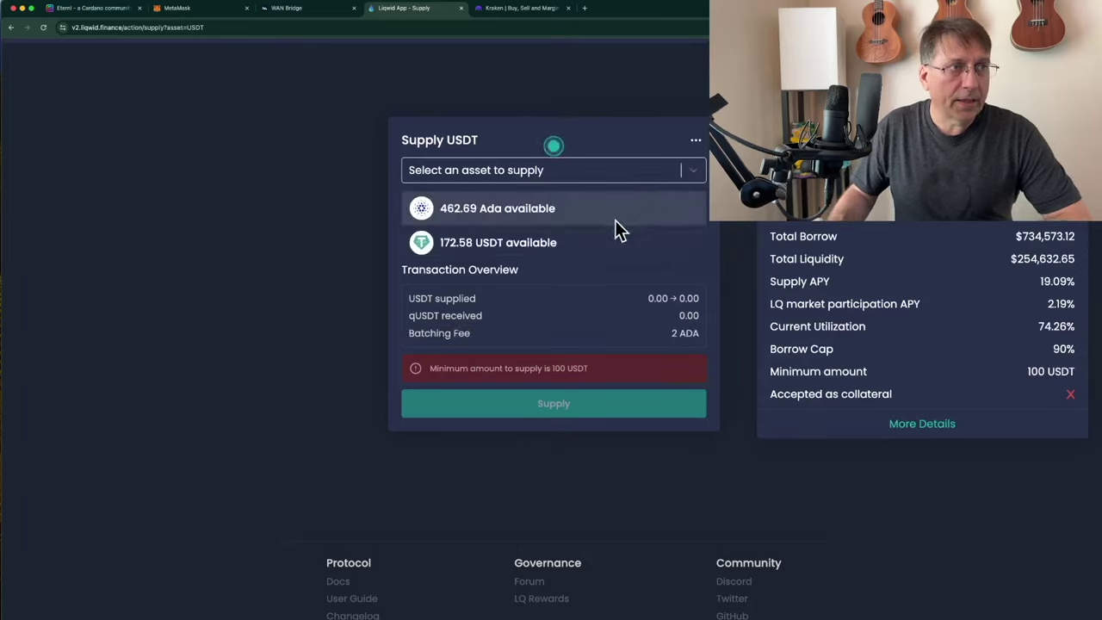
pyautogui.click(600, 246)
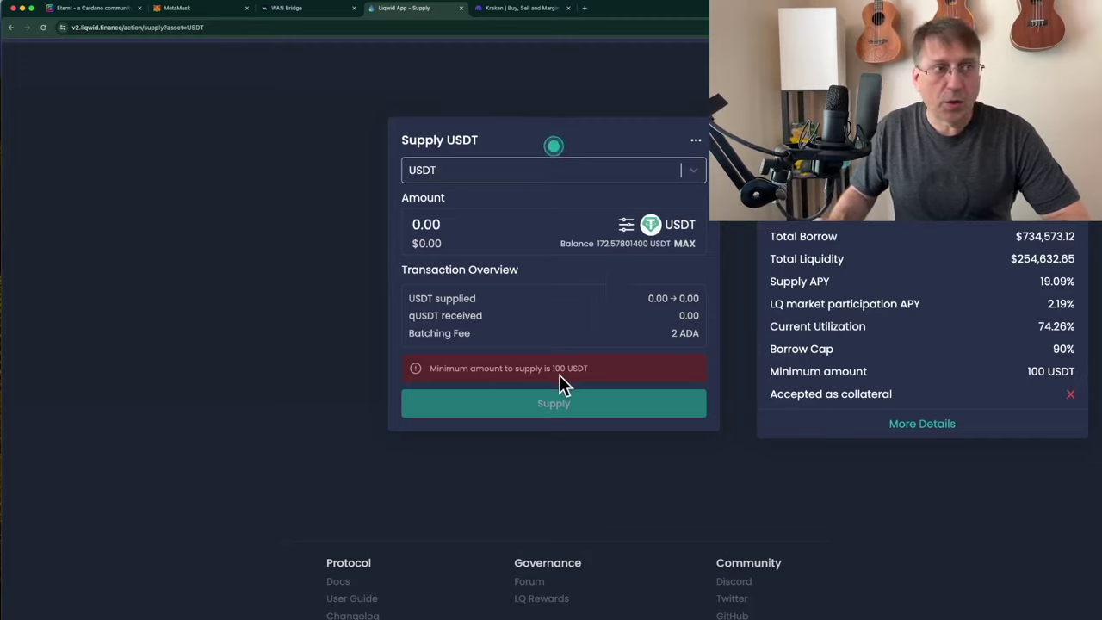
pyautogui.click(476, 225)
pyautogui.write('100')
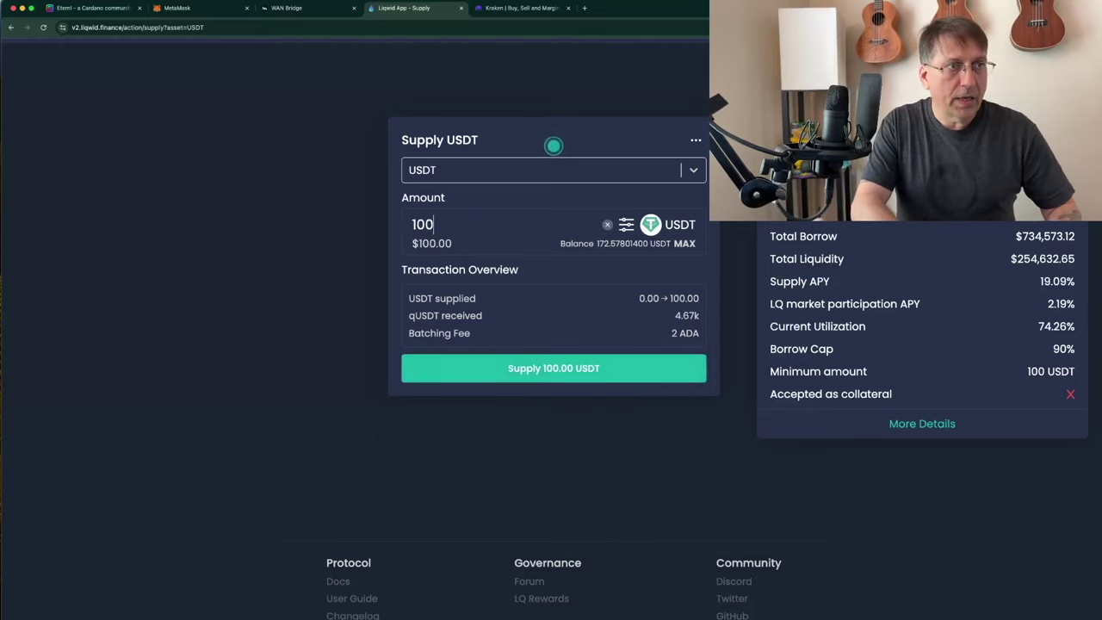
pyautogui.click(579, 372)
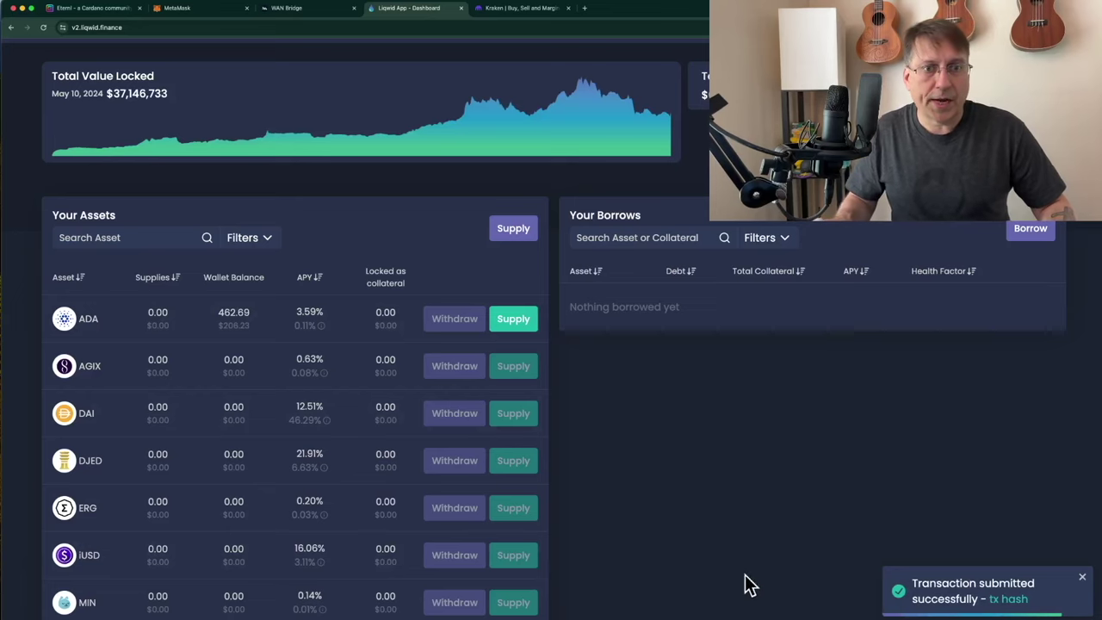
# Check the USDT supply and remaining wallet balances, and compare the USDT supply and borrow rates in Markets and on the app.liqwid.finance dashboard.
pyautogui.scroll(-5, 567, 478)
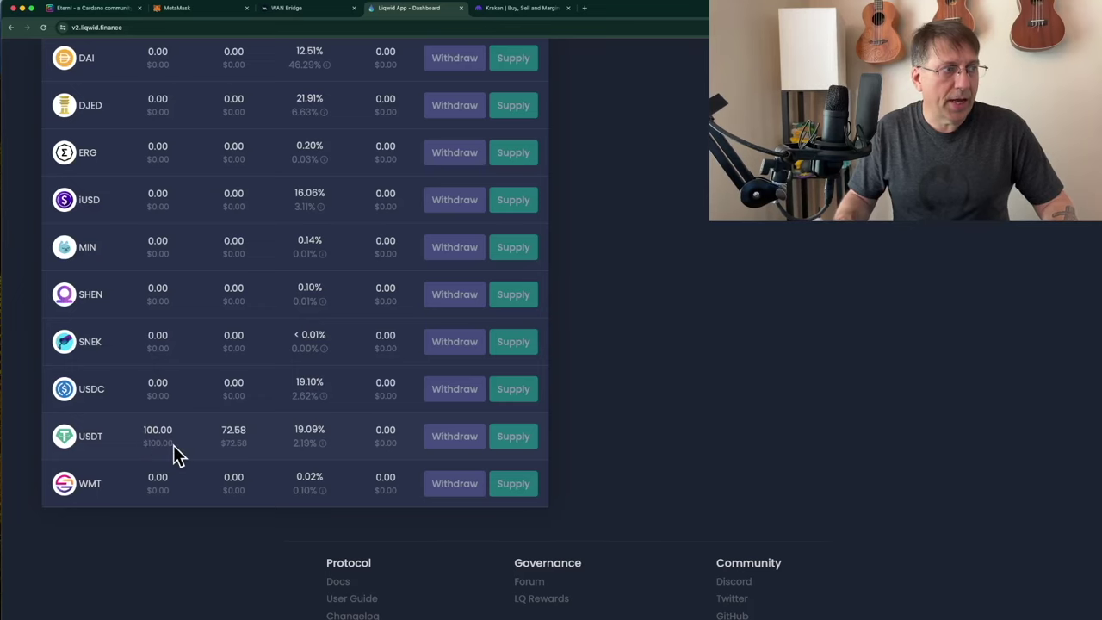
pyautogui.moveTo(224, 427)
pyautogui.scroll(7, 226, 425)
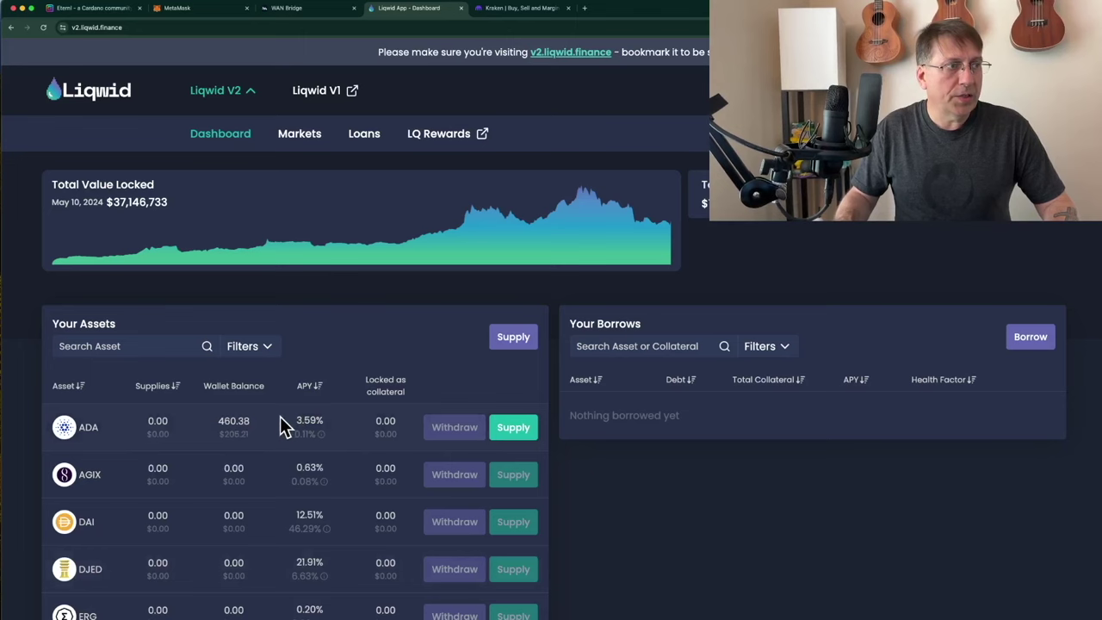
pyautogui.click(311, 140)
pyautogui.scroll(-5, 483, 452)
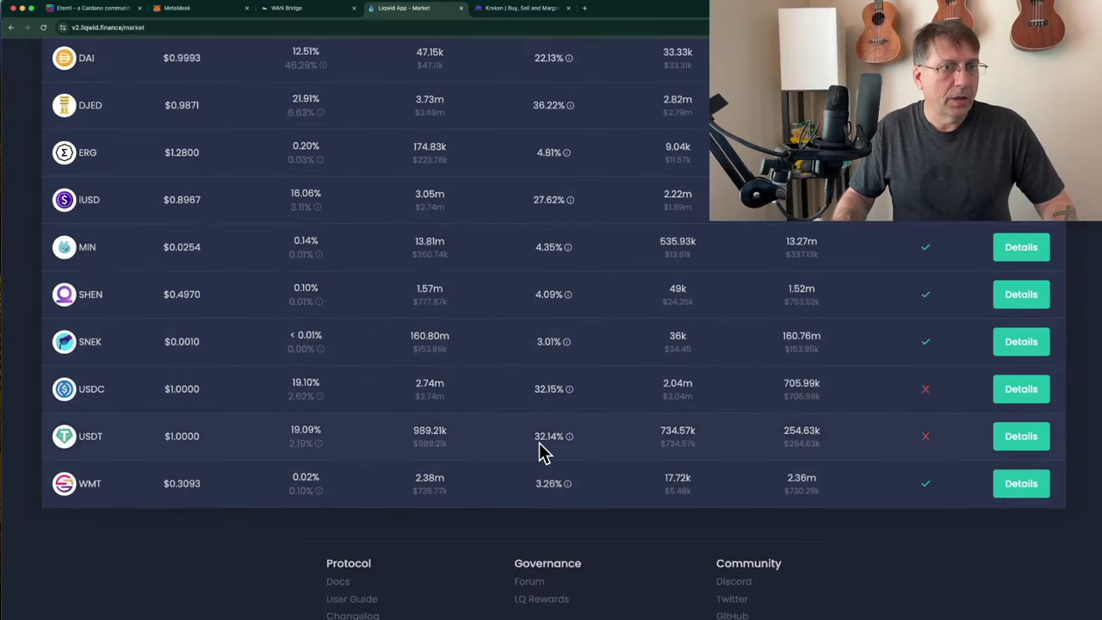
pyautogui.moveTo(186, 448)
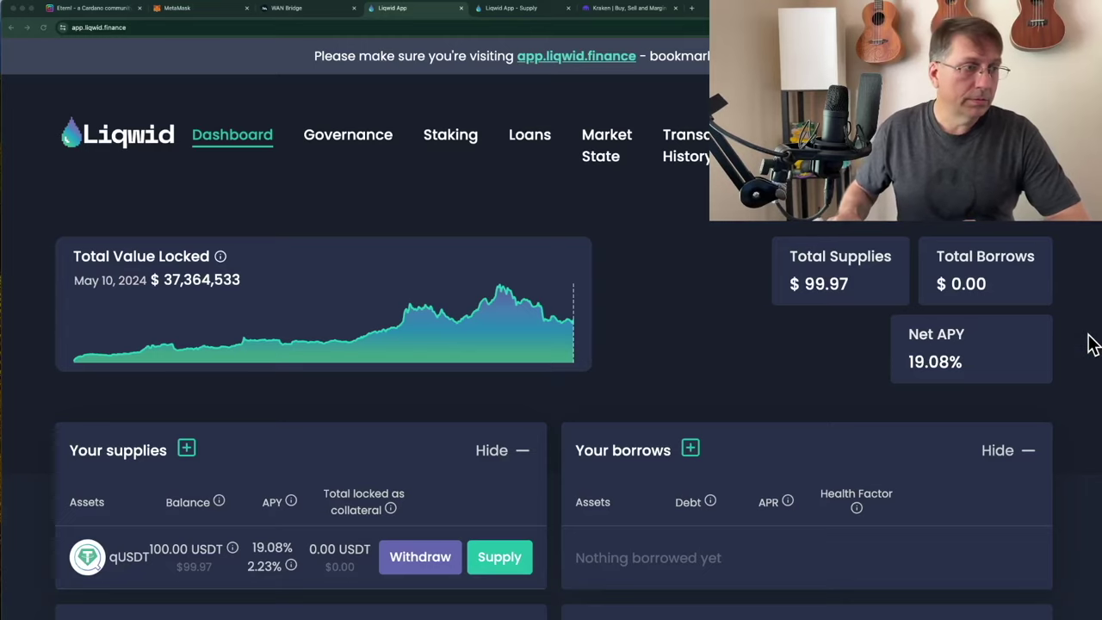
pyautogui.scroll(-4, 684, 472)
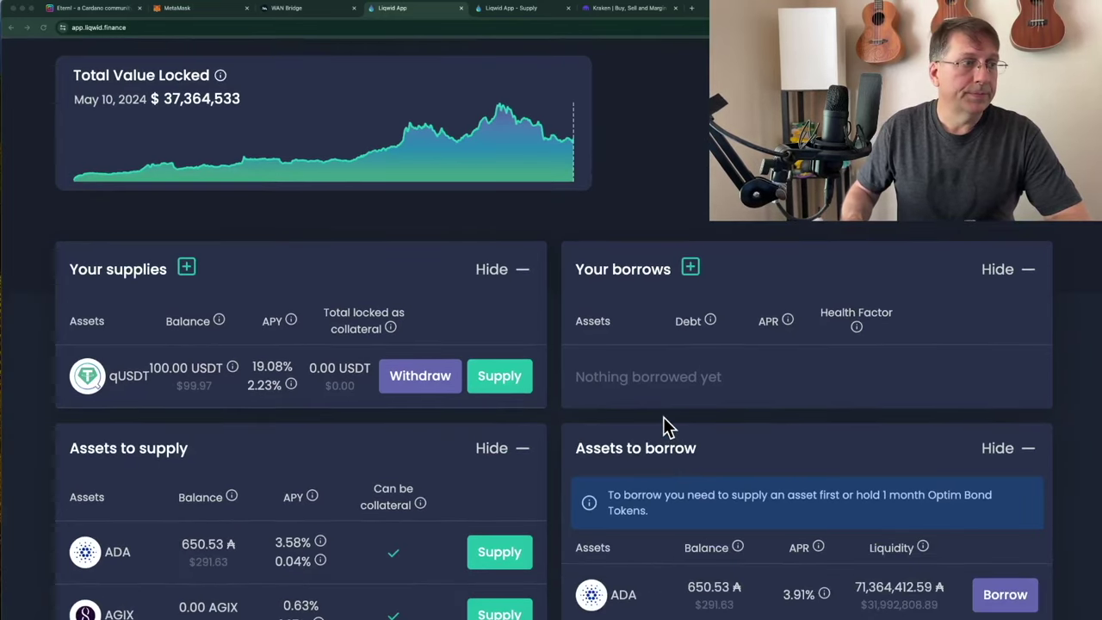
pyautogui.scroll(-15, 667, 424)
pyautogui.scroll(-1, 706, 414)
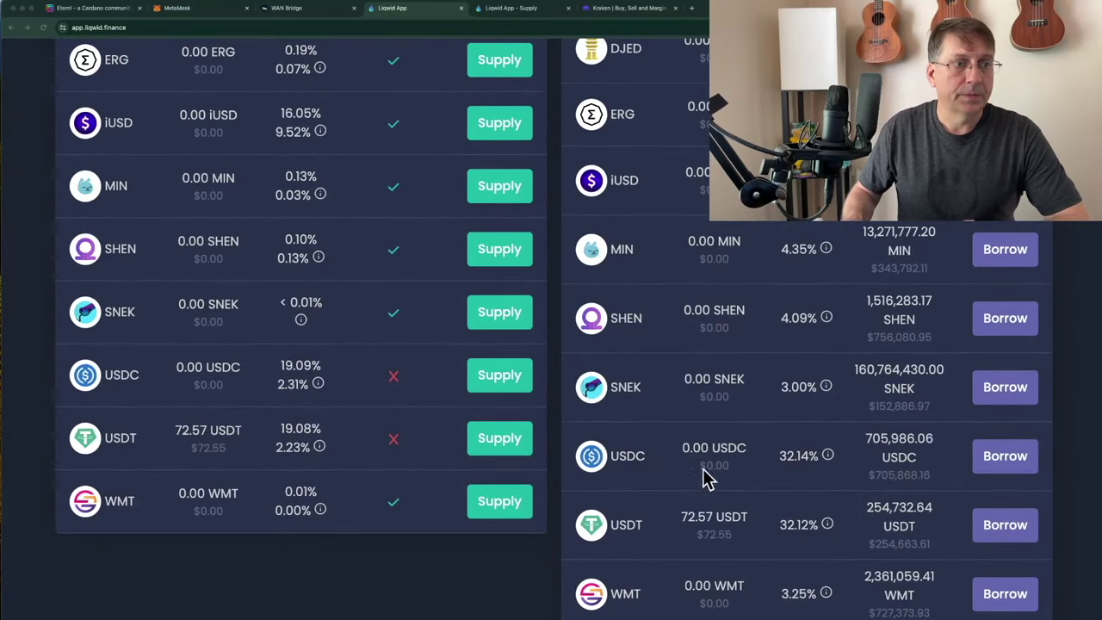
pyautogui.scroll(20, 783, 448)
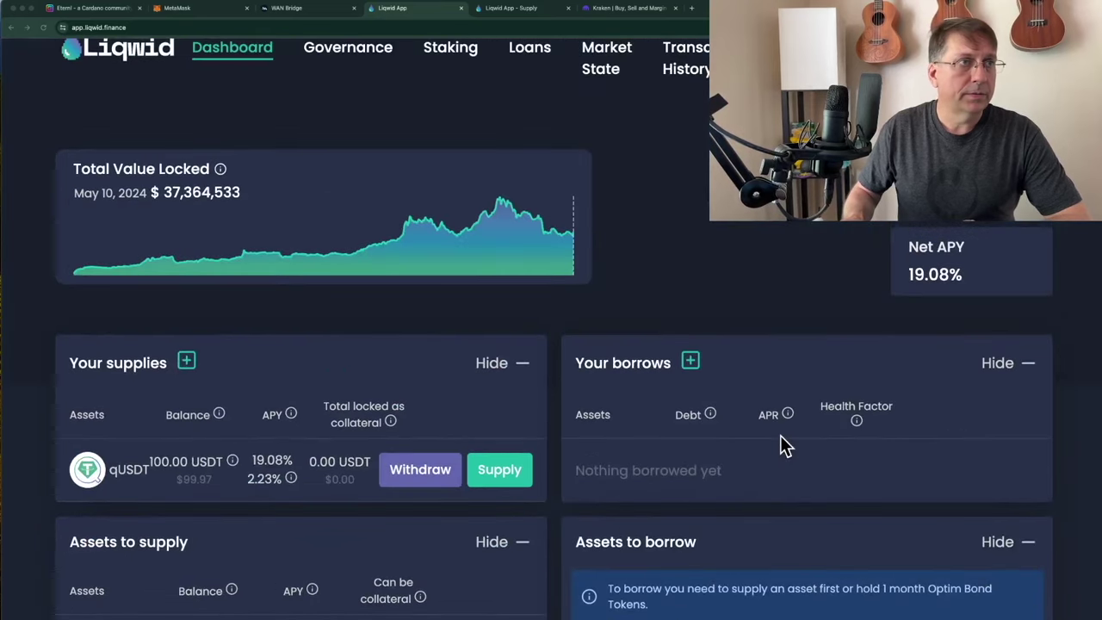
# Supply 600 ADA to Liqwid from the assets to supply.
pyautogui.scroll(-3, 522, 463)
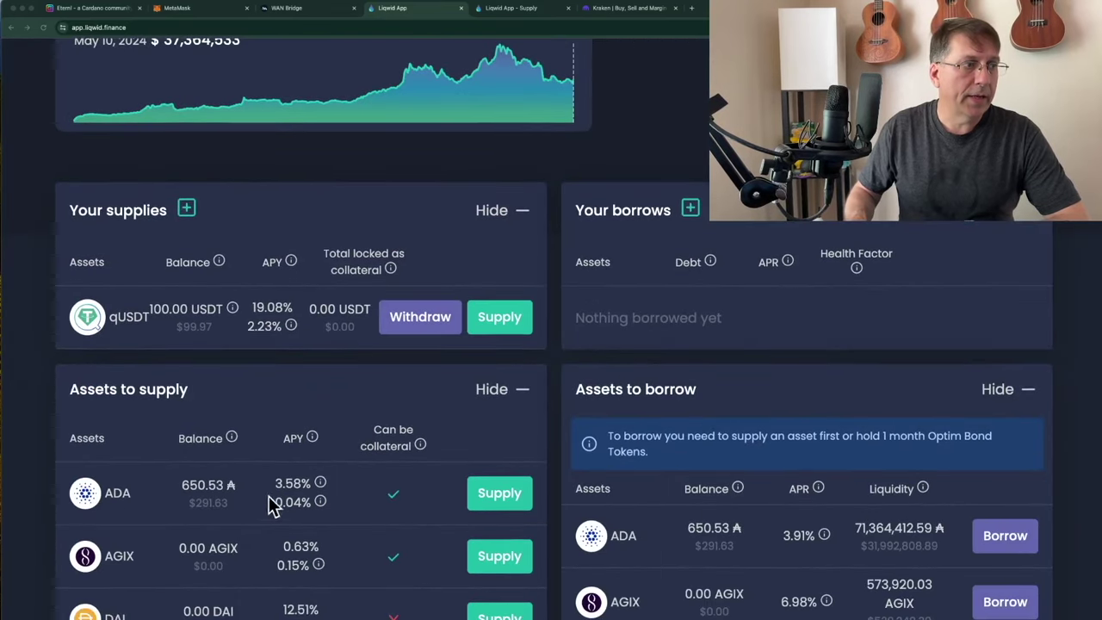
pyautogui.click(493, 498)
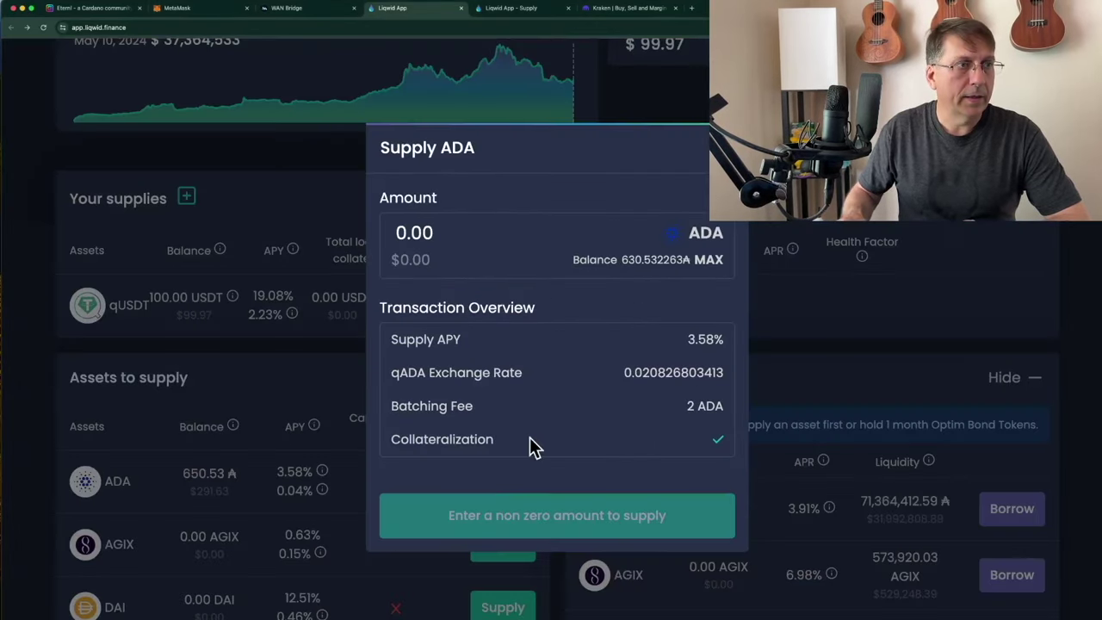
pyautogui.click(480, 236)
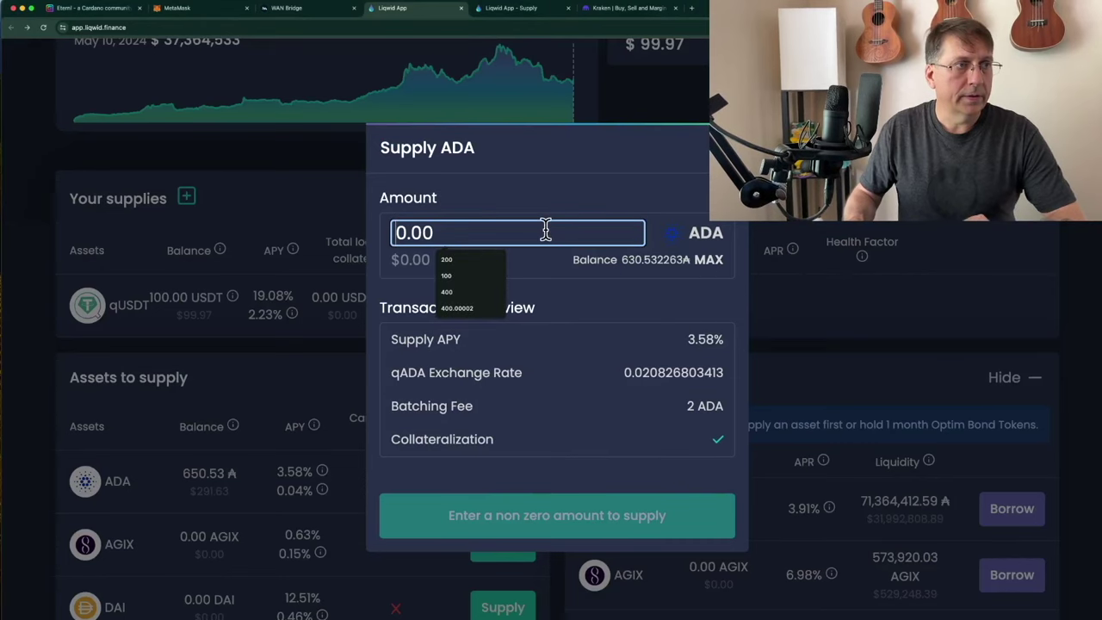
pyautogui.write('600')
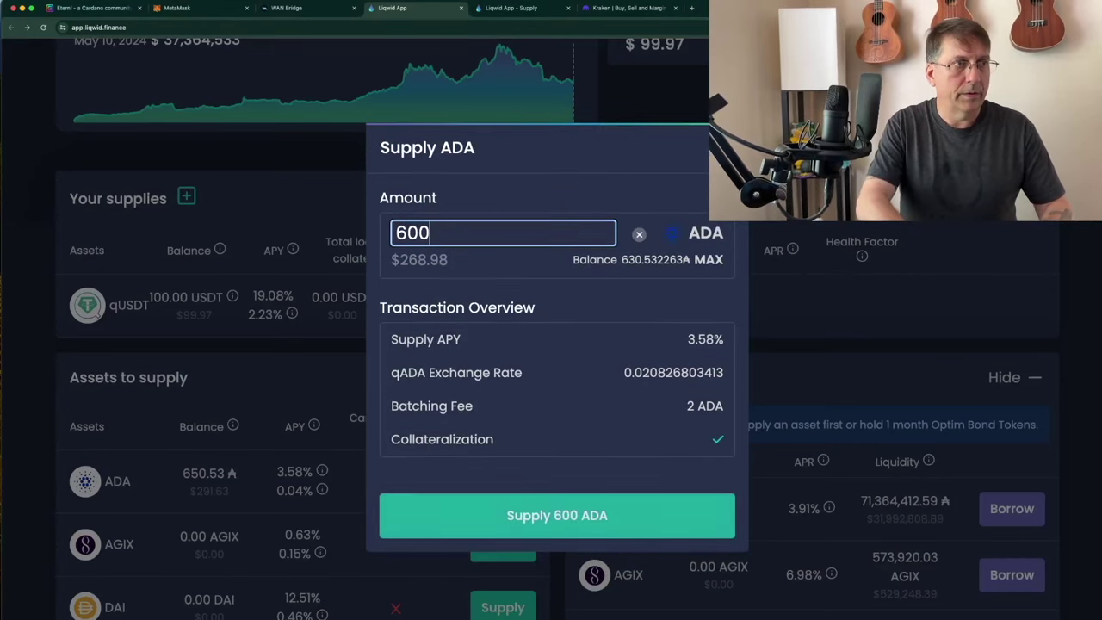
pyautogui.click(546, 529)
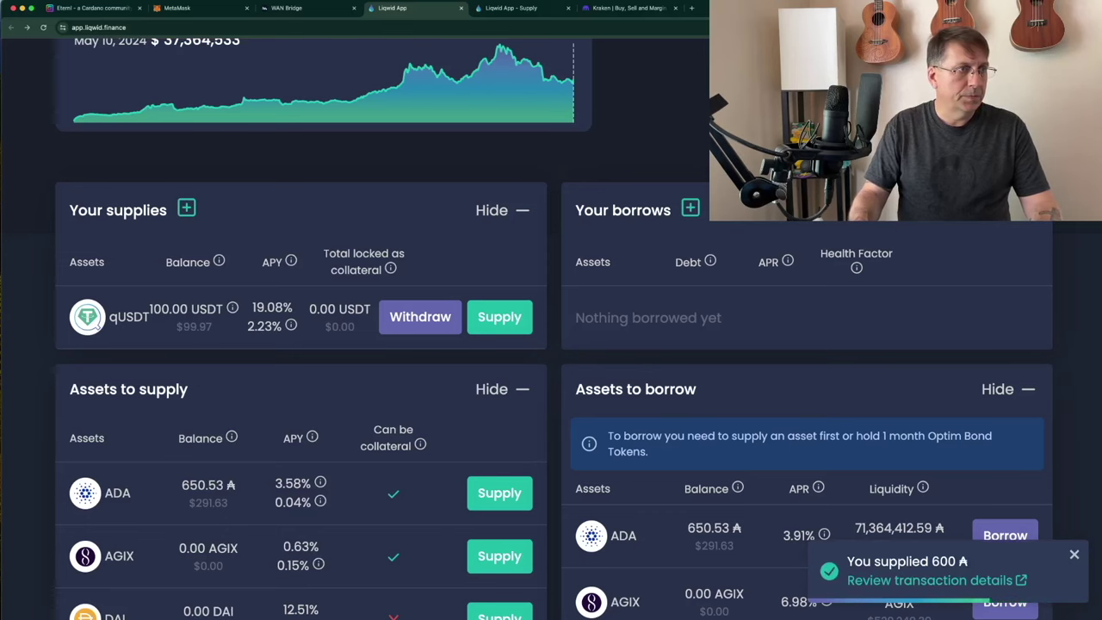
# Check the new ADA supply on the dashboard and its transaction in the Eternl Training Wallet's history.
pyautogui.scroll(-2, 627, 267)
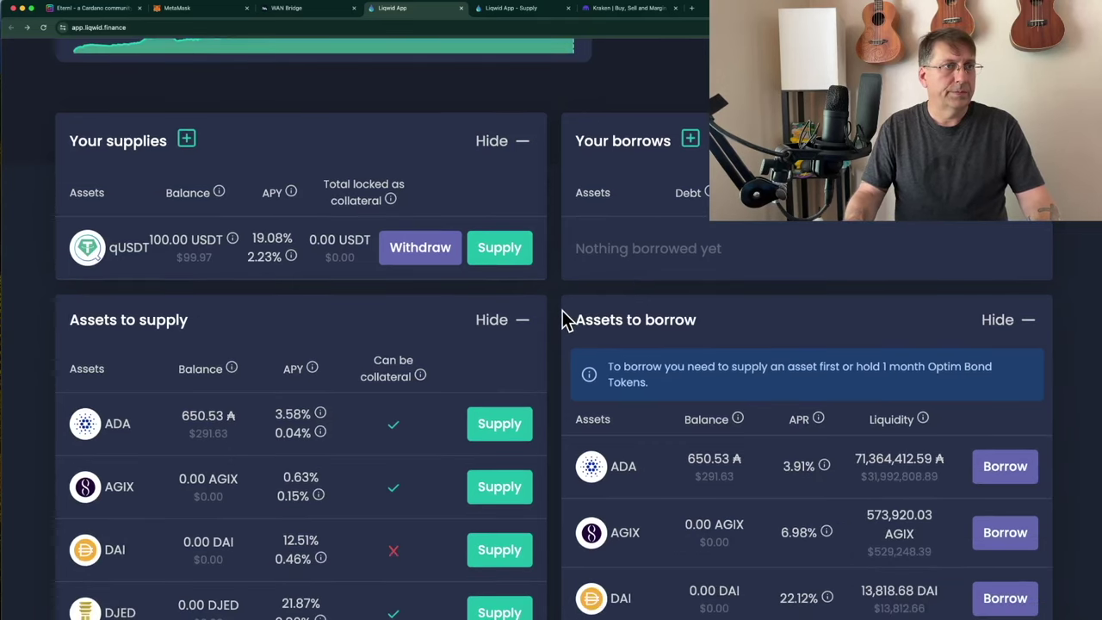
pyautogui.scroll(-1, 564, 319)
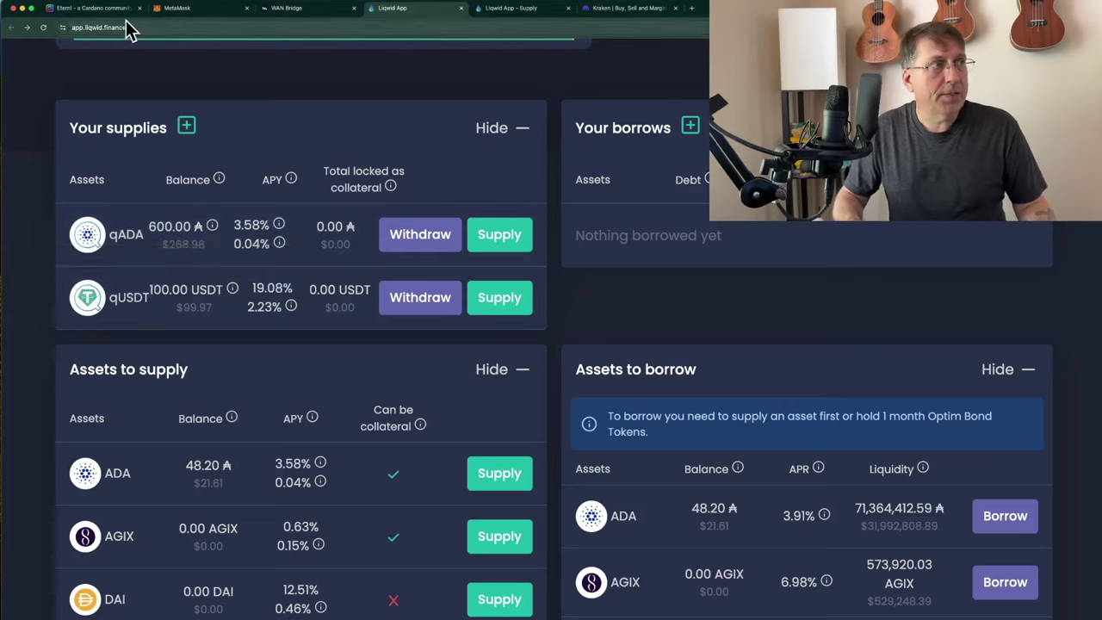
pyautogui.click(93, 9)
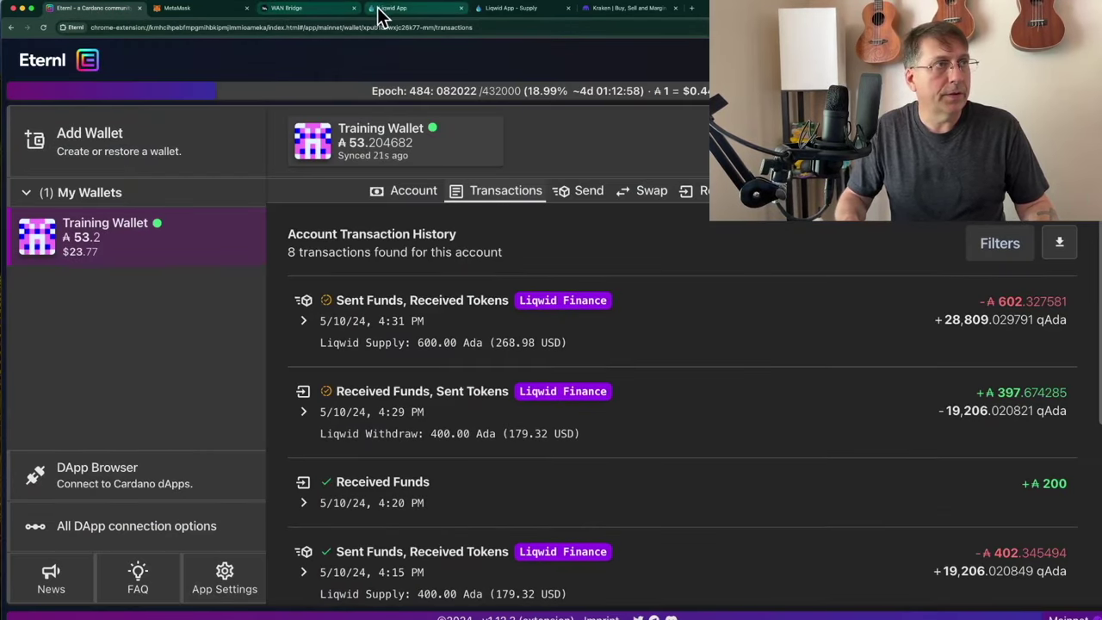
# Return to the Liqwid dashboard and set up a 100 USDT loan with the maximum collateral of 28,809.029819 qADA.
pyautogui.click(379, 13)
pyautogui.scroll(-10, 763, 382)
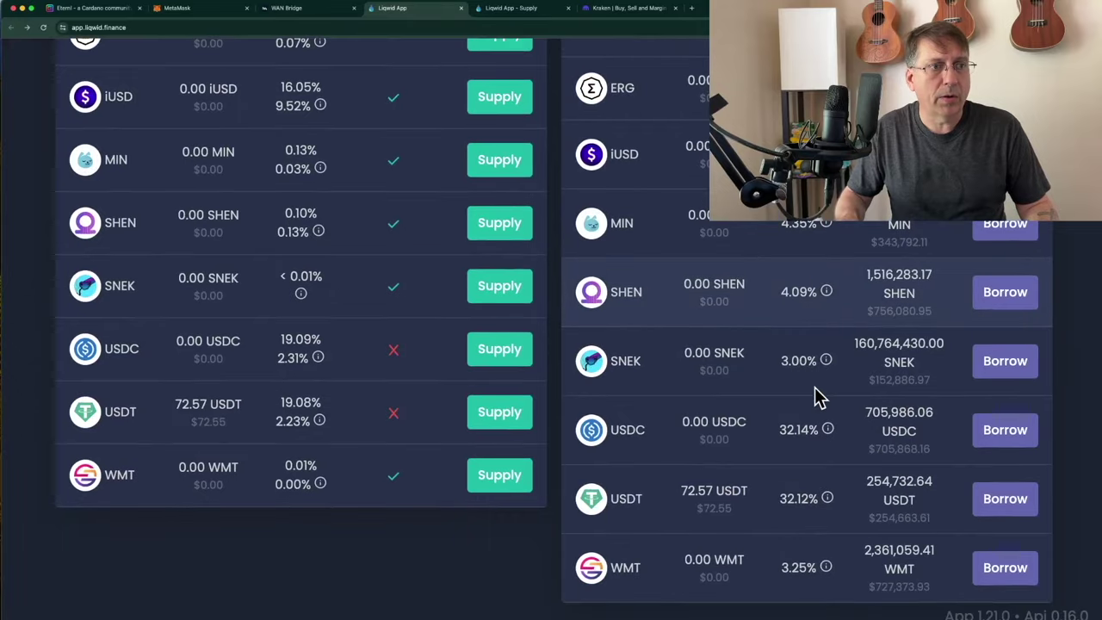
pyautogui.click(1027, 506)
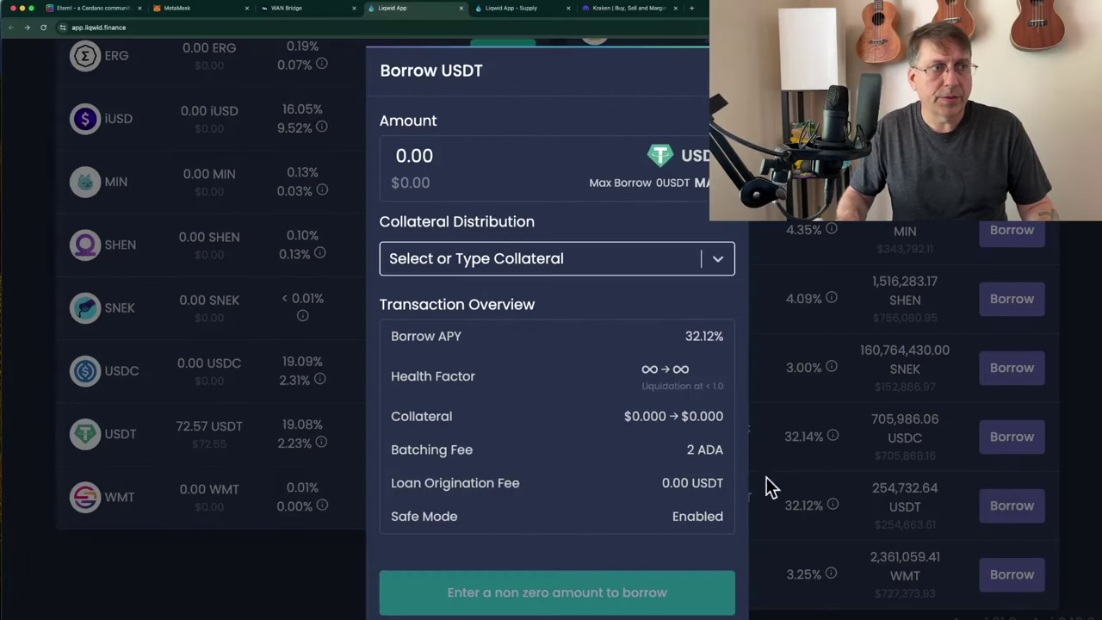
pyautogui.click(540, 160)
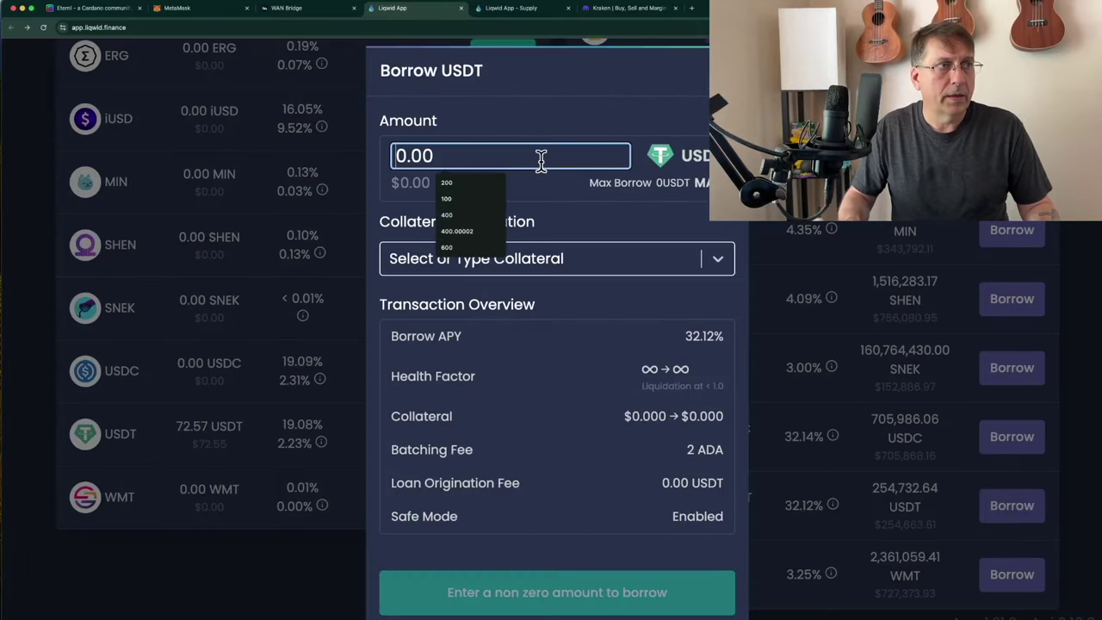
pyautogui.write('100')
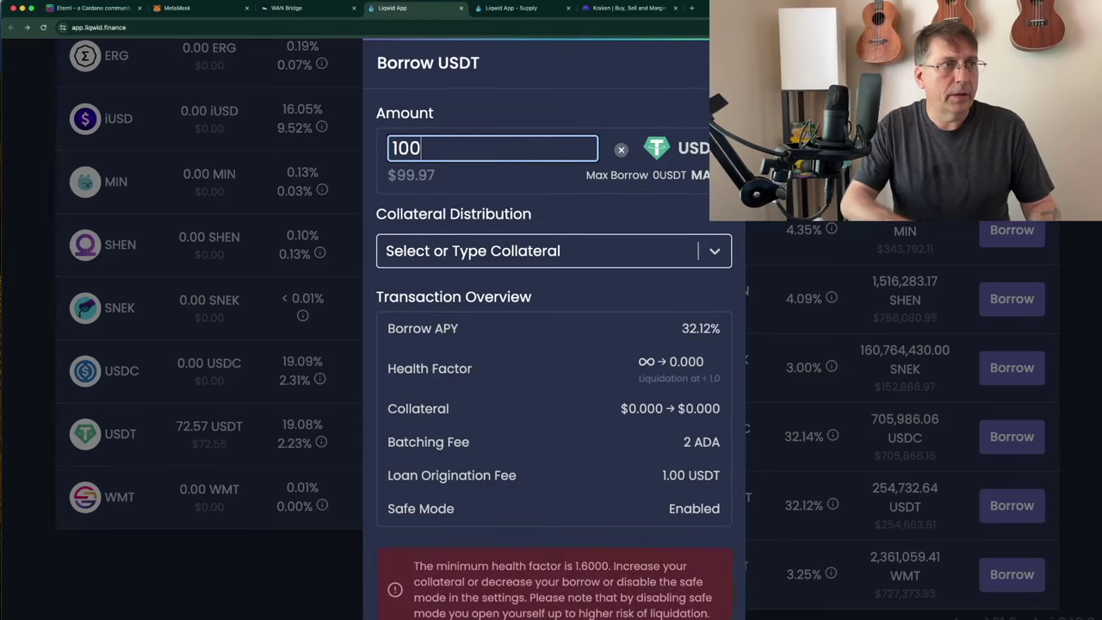
pyautogui.click(708, 251)
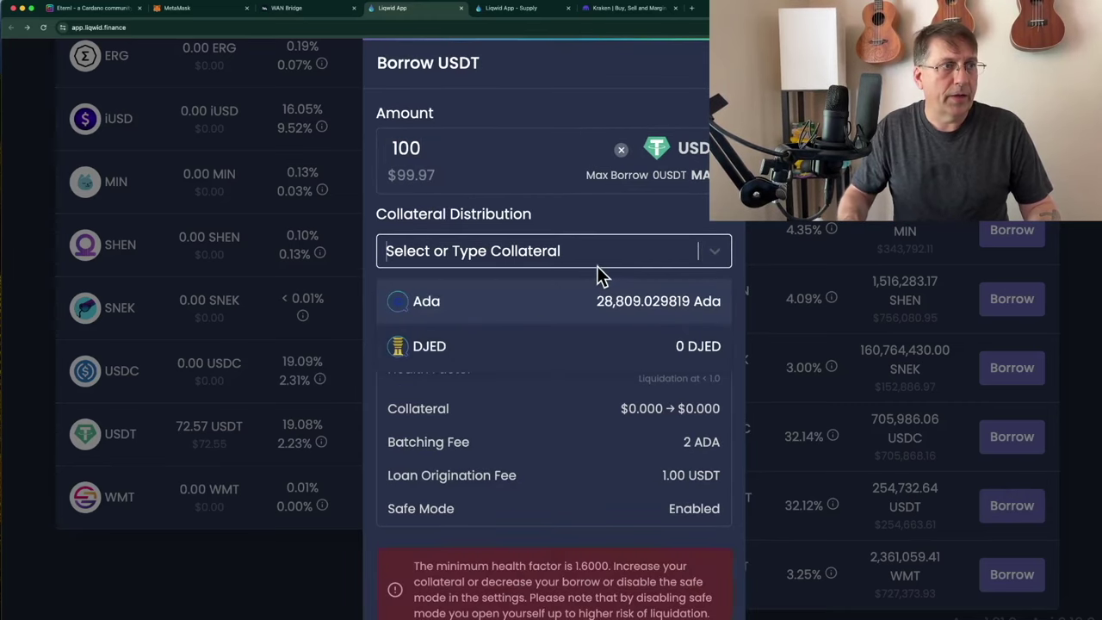
pyautogui.click(590, 297)
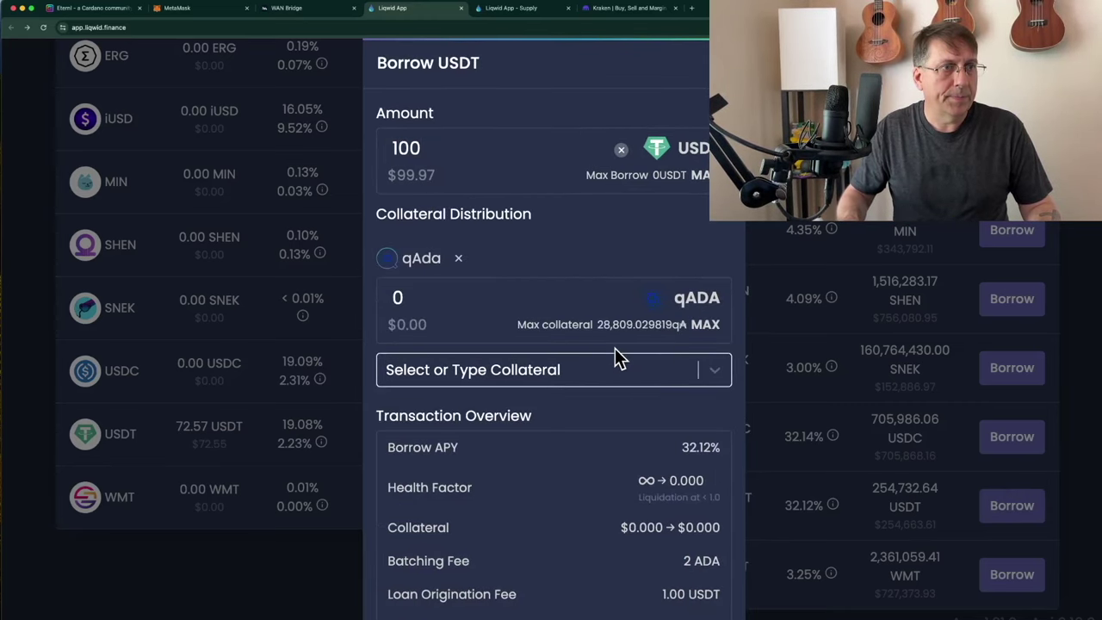
pyautogui.scroll(-1, 603, 349)
pyautogui.click(707, 310)
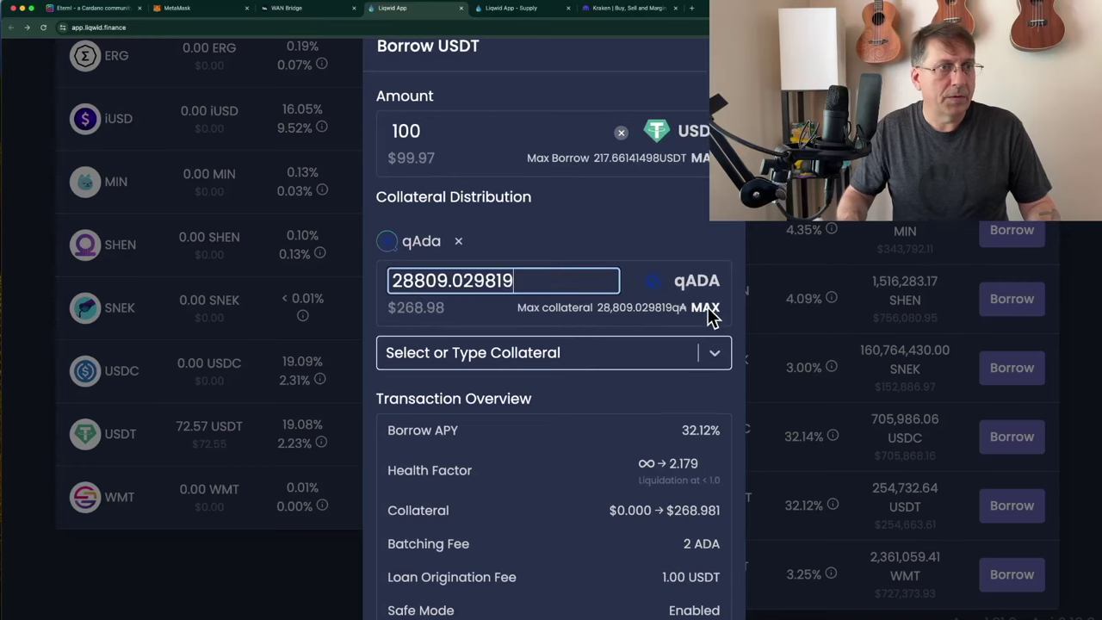
# Review the loan's health factor and fees in the transaction overview and submit the 100 USDT borrow.
pyautogui.scroll(-2, 702, 379)
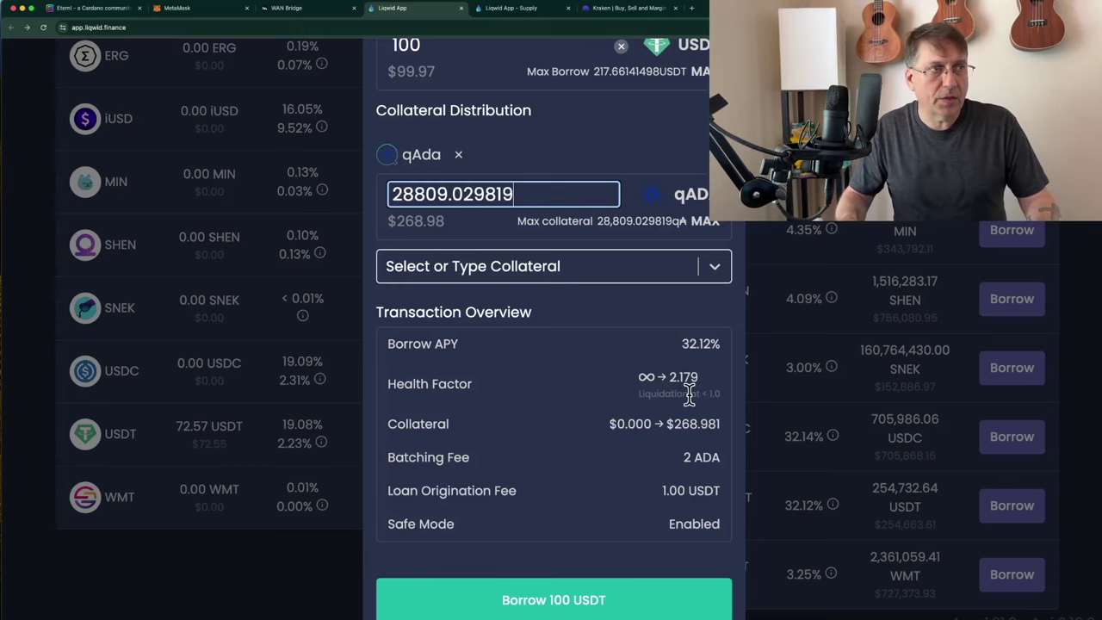
pyautogui.scroll(3, 683, 409)
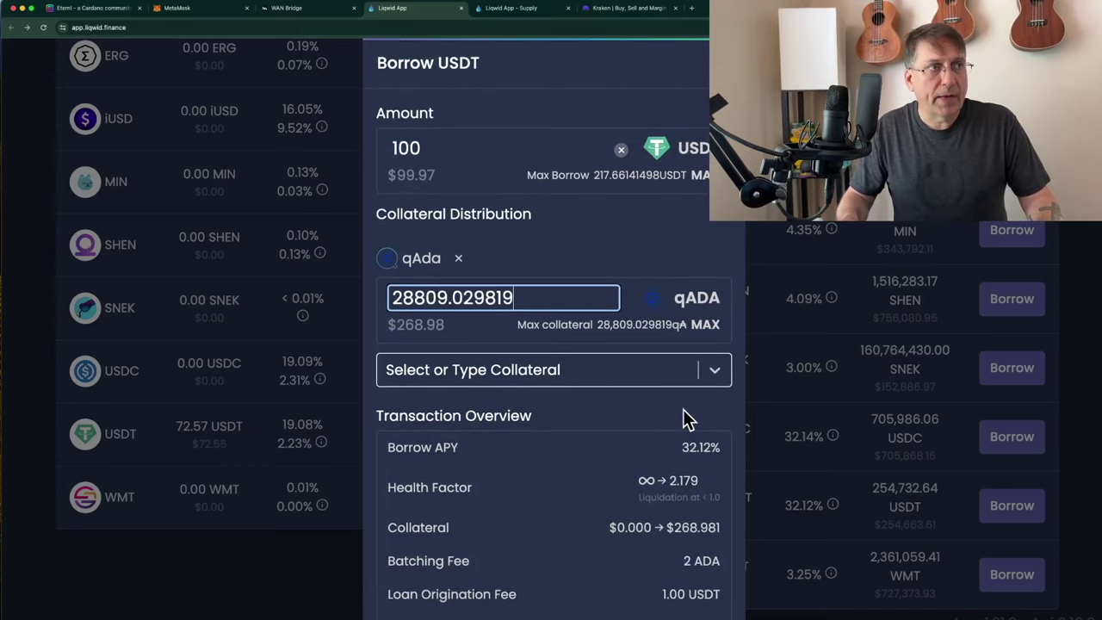
pyautogui.scroll(-2, 682, 409)
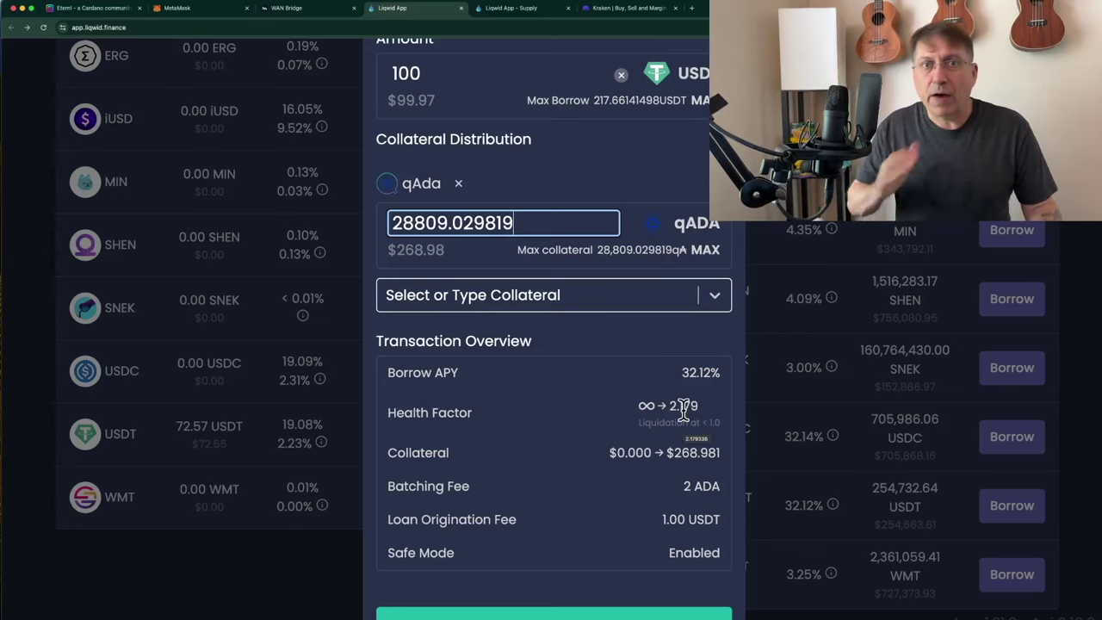
pyautogui.scroll(-1, 676, 450)
pyautogui.click(611, 601)
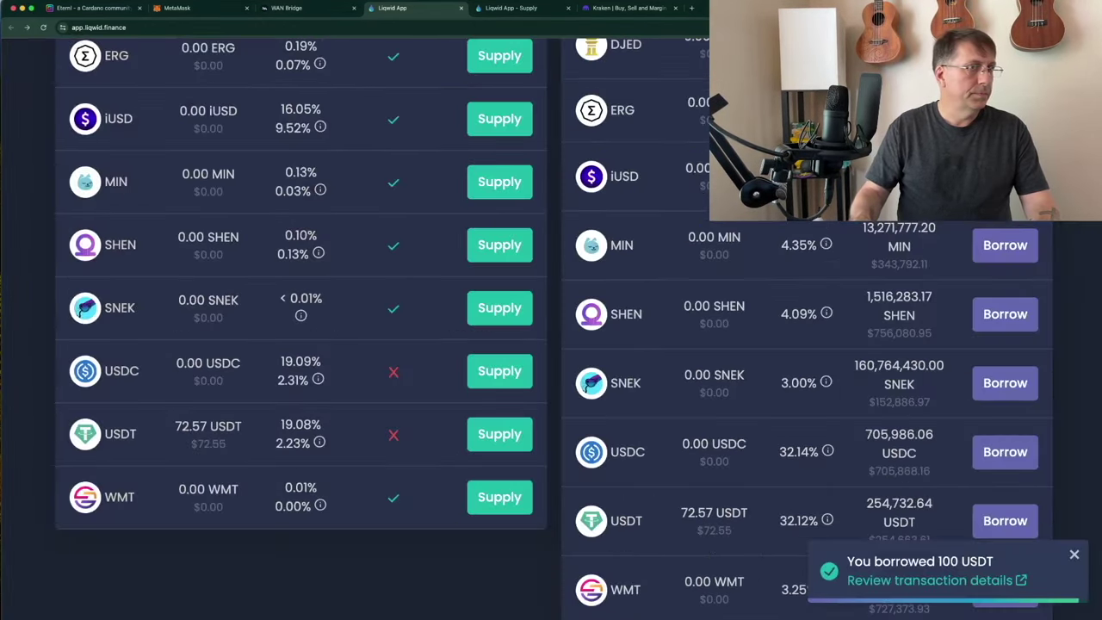
# Check the dashboard's supplies and borrows, and read the explanation of the qUSDT supply's LQ reward rate.
pyautogui.scroll(10, 727, 443)
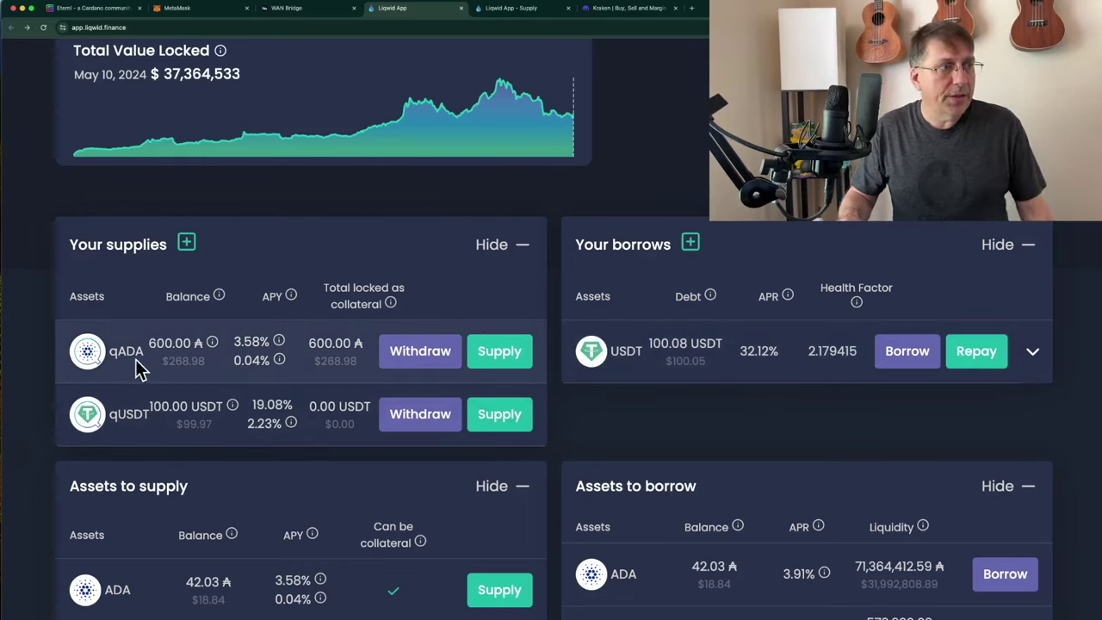
pyautogui.moveTo(276, 366)
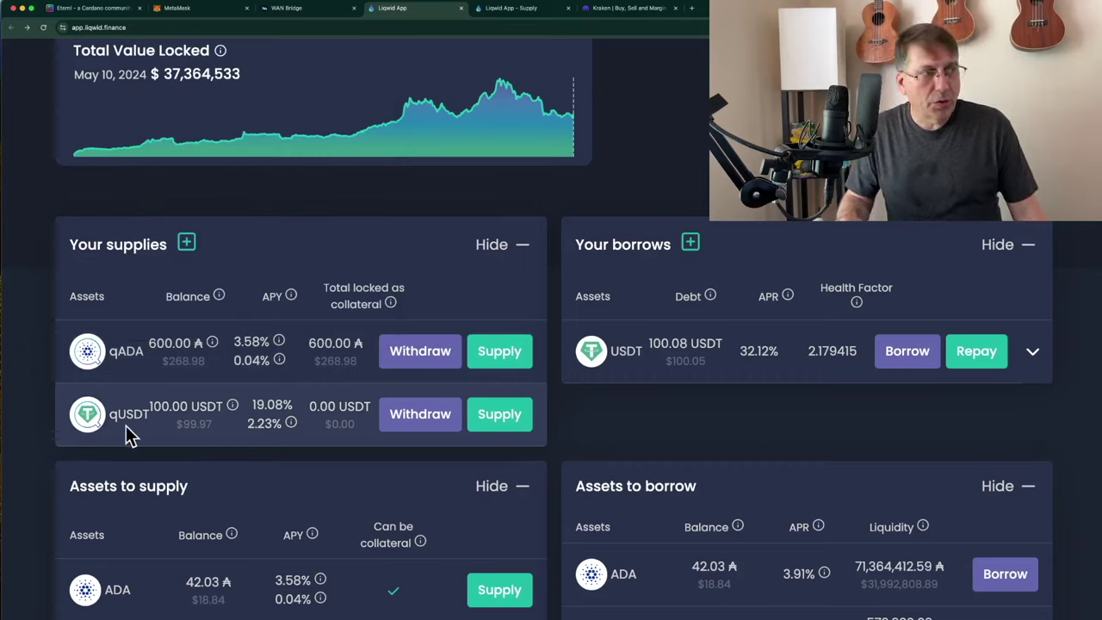
pyautogui.moveTo(292, 422)
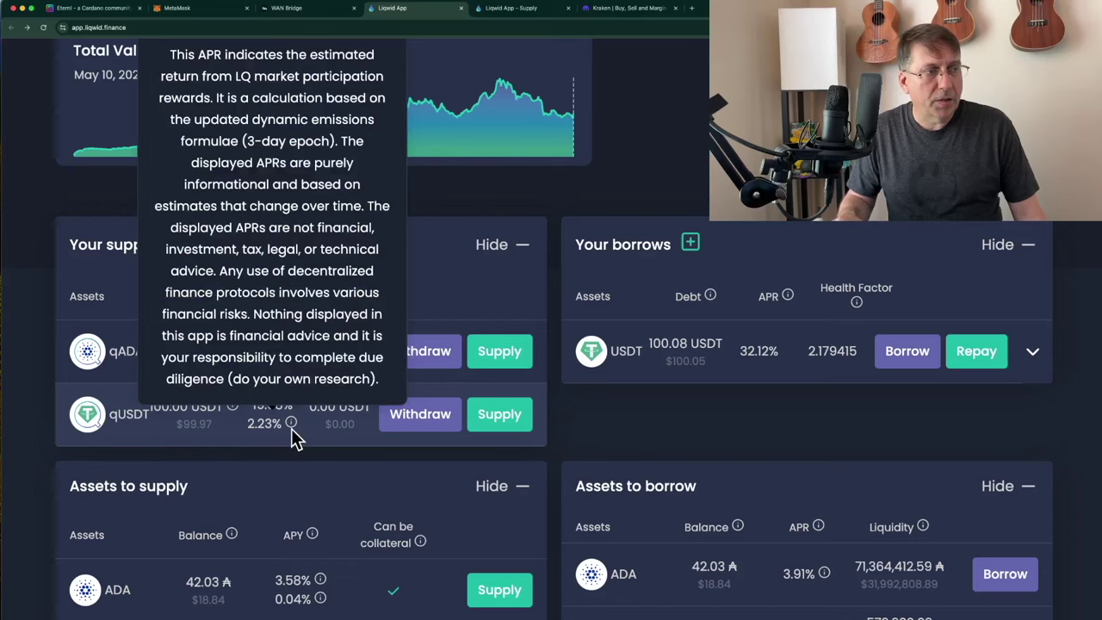
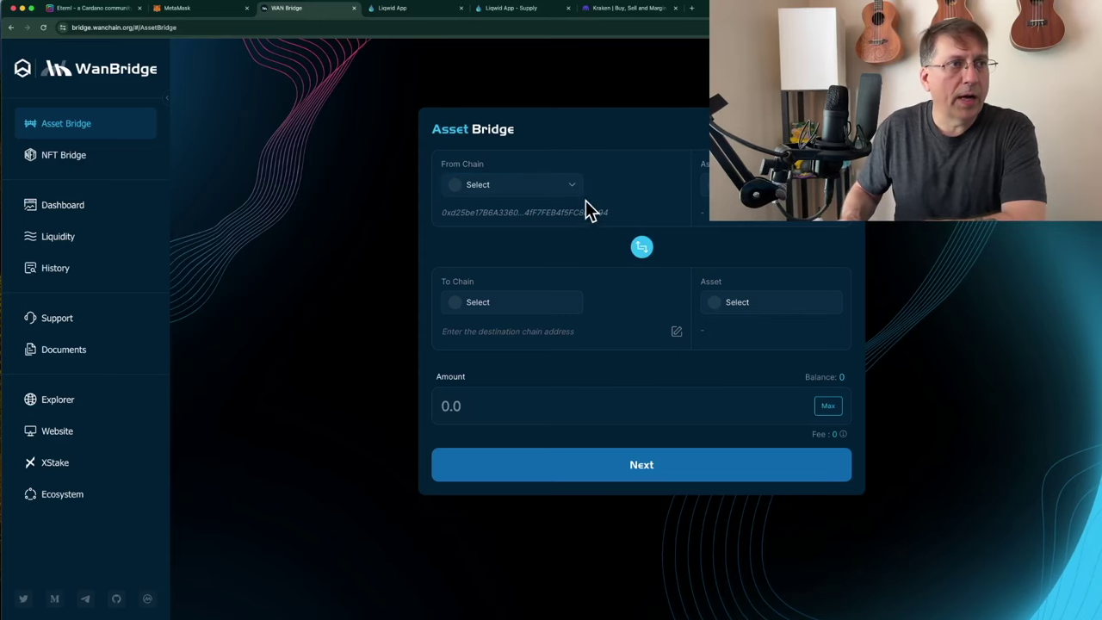
# Set Cardano as the source chain for the bridge transfer and connect the Eternl Wallet.
pyautogui.click(574, 185)
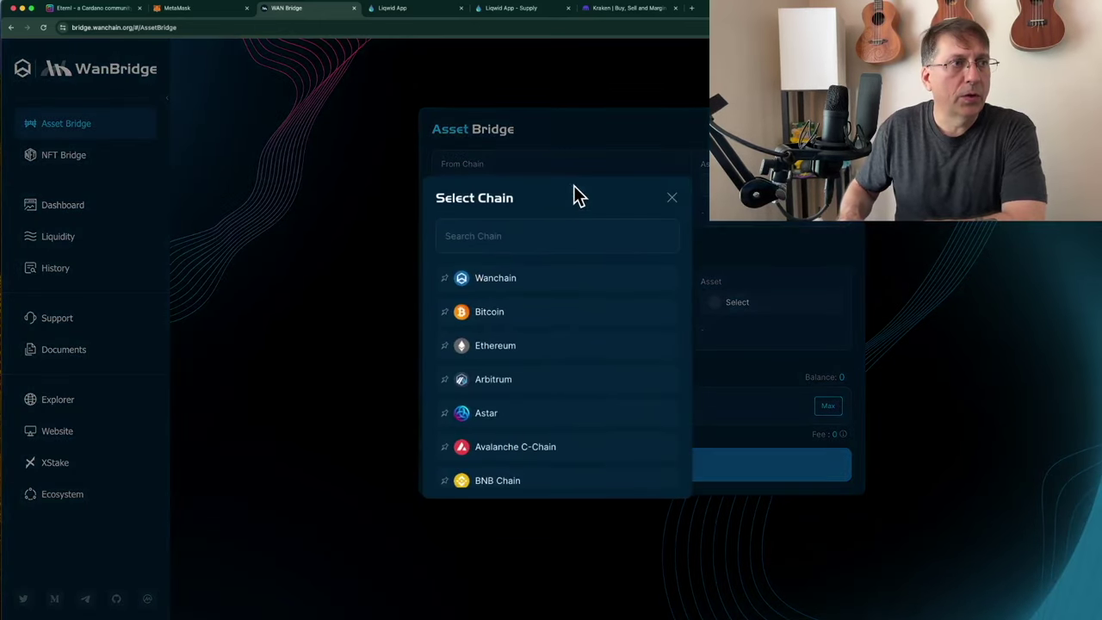
pyautogui.click(528, 234)
pyautogui.write('Car')
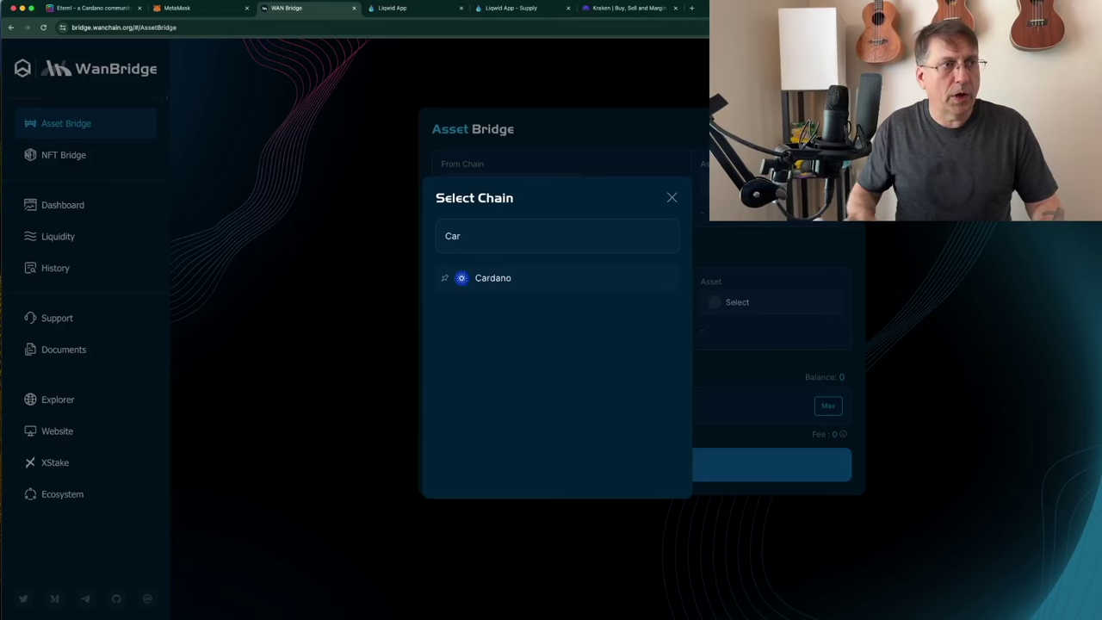
pyautogui.click(525, 282)
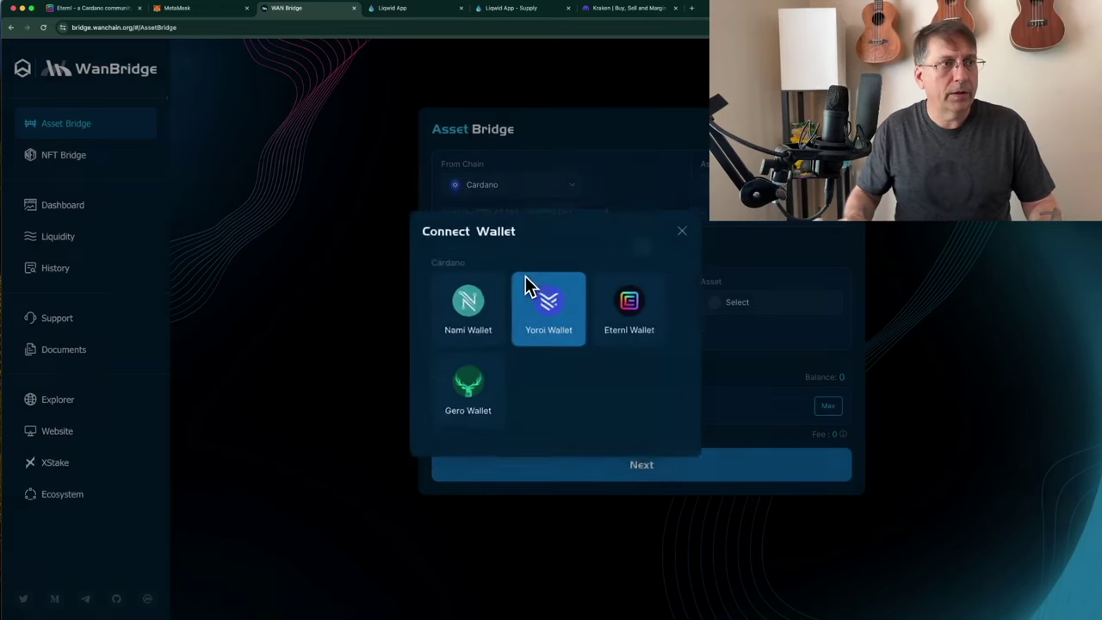
pyautogui.click(635, 303)
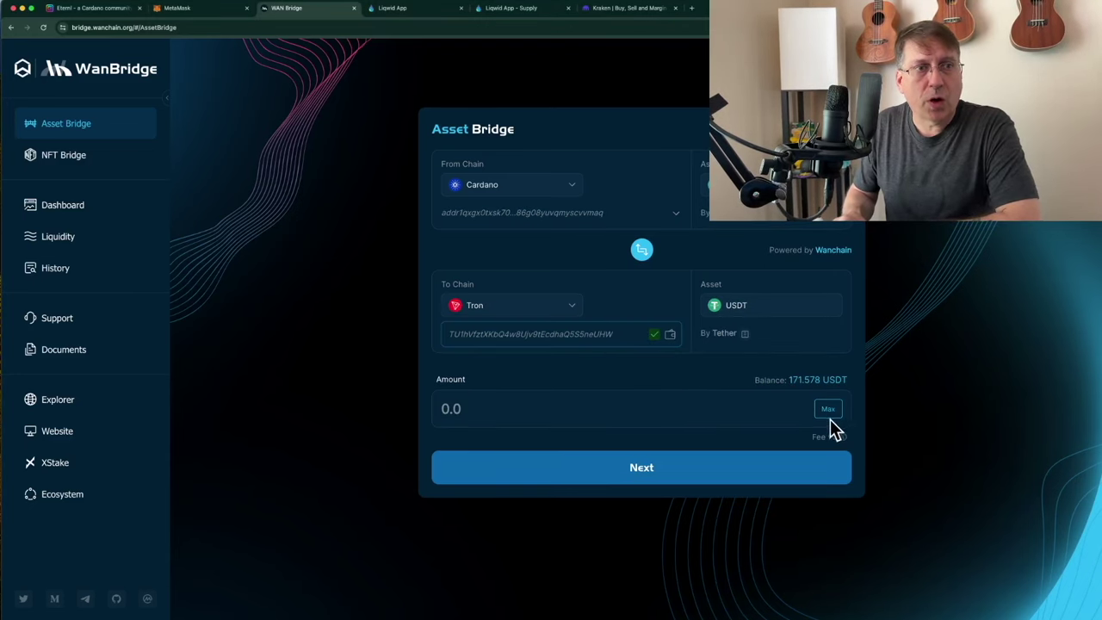
# Check the USDT transfer limits for Tron, change the destination chain to Polygon and check its limits.
pyautogui.moveTo(833, 415)
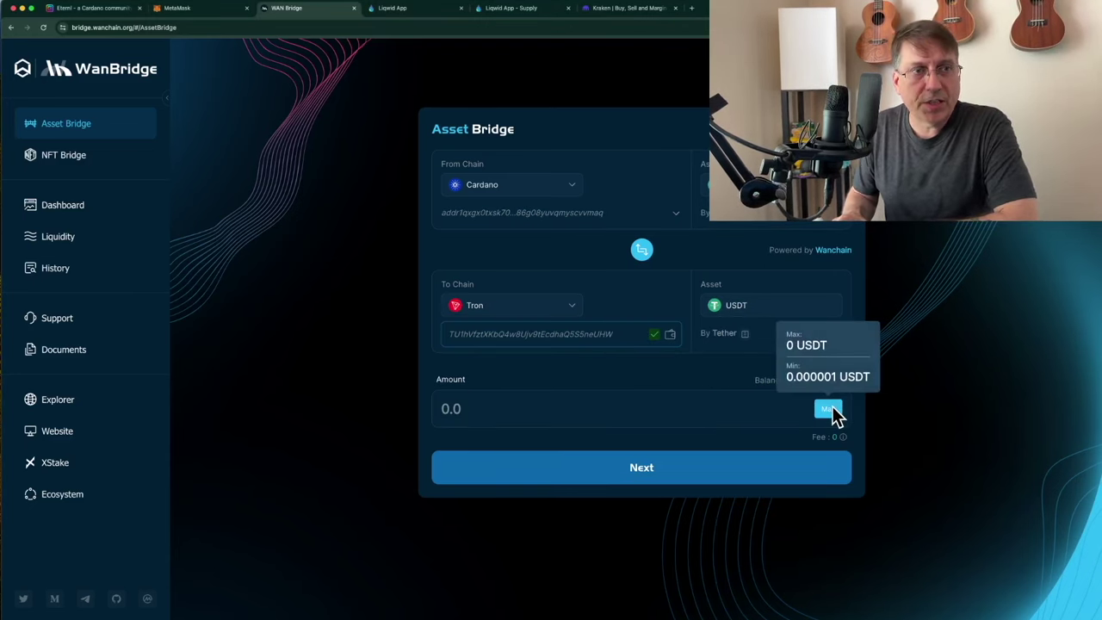
pyautogui.click(572, 304)
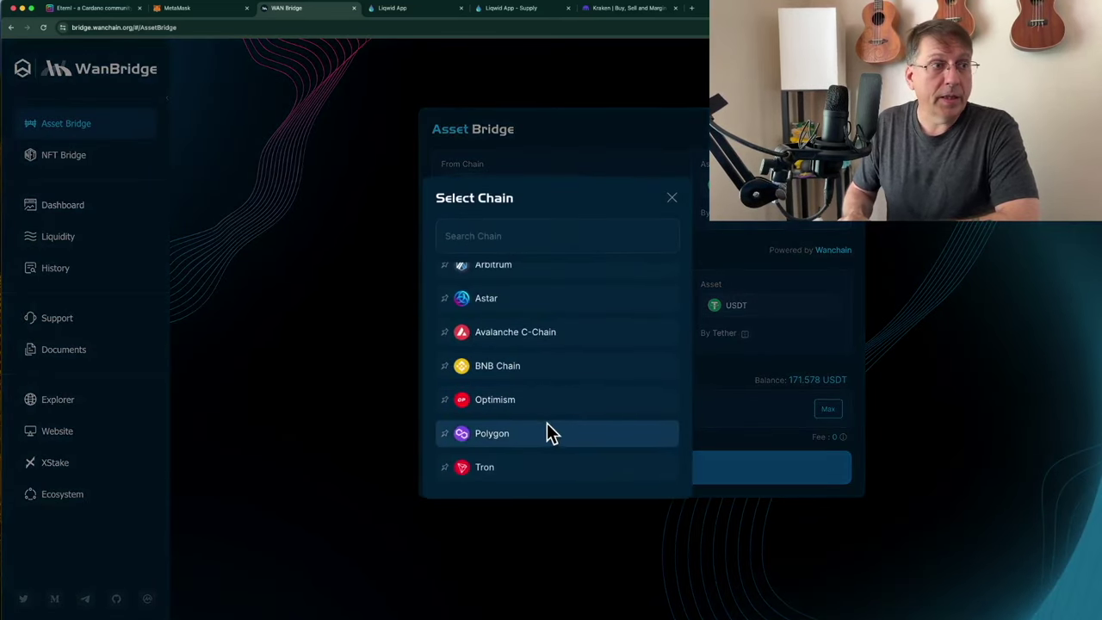
pyautogui.click(546, 433)
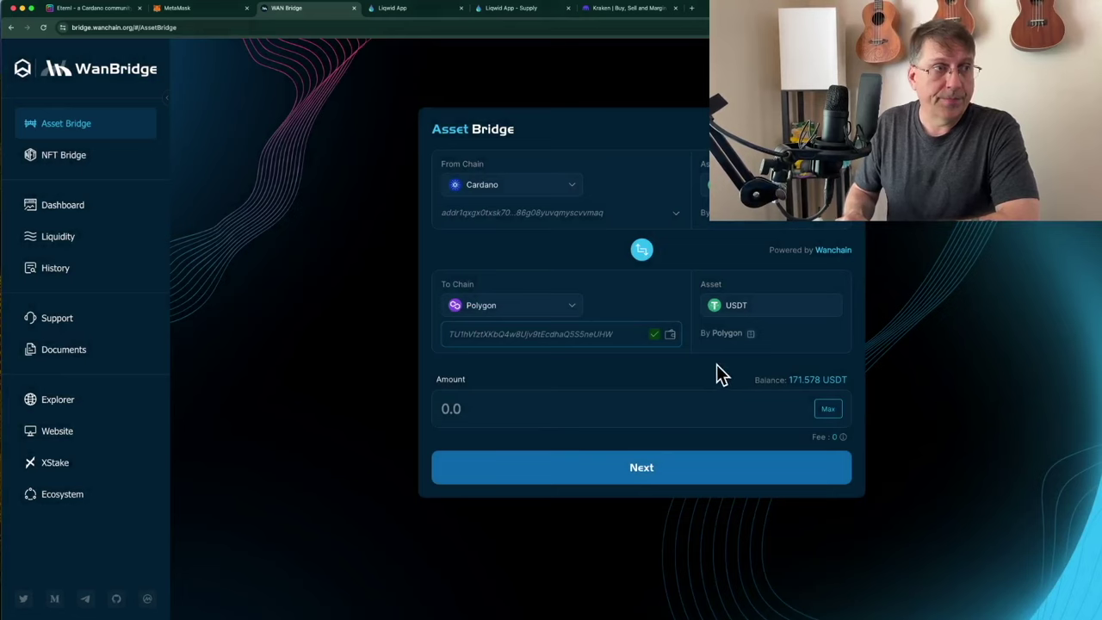
pyautogui.moveTo(839, 409)
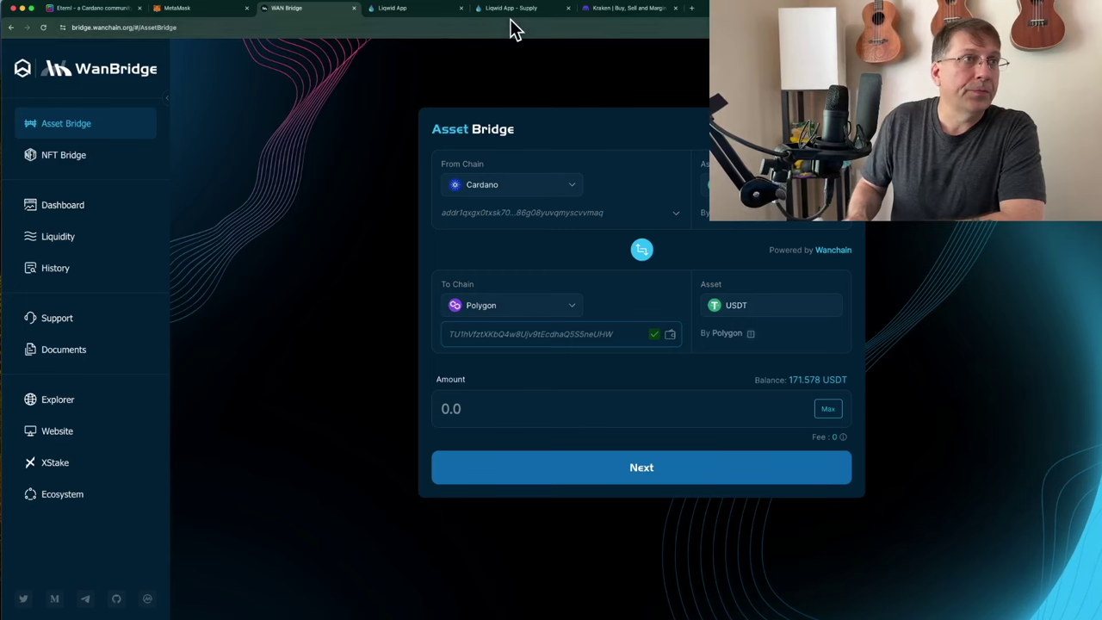
# Switch to Kraken, set the Tether USD deposit network to Polygon and copy the deposit address.
pyautogui.click(612, 11)
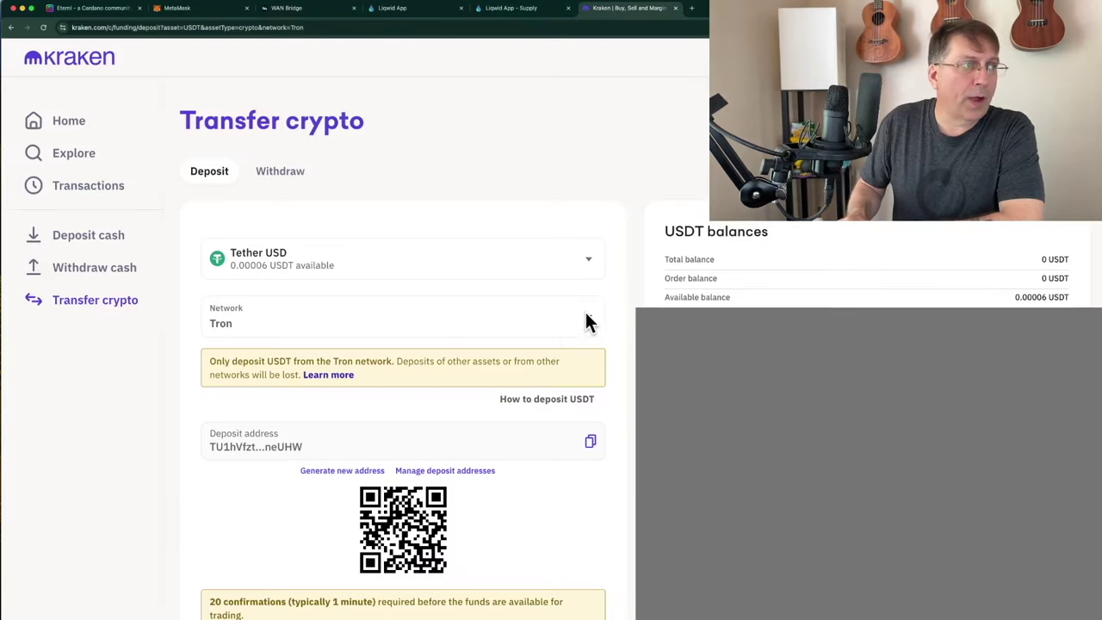
pyautogui.click(586, 322)
pyautogui.scroll(-1, 470, 440)
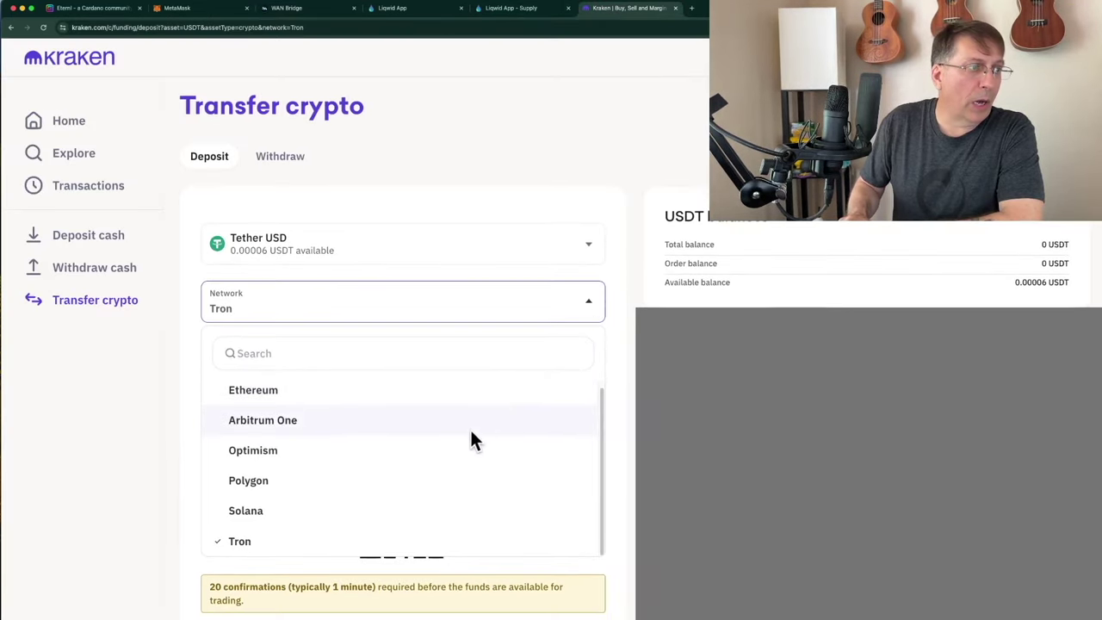
pyautogui.click(439, 484)
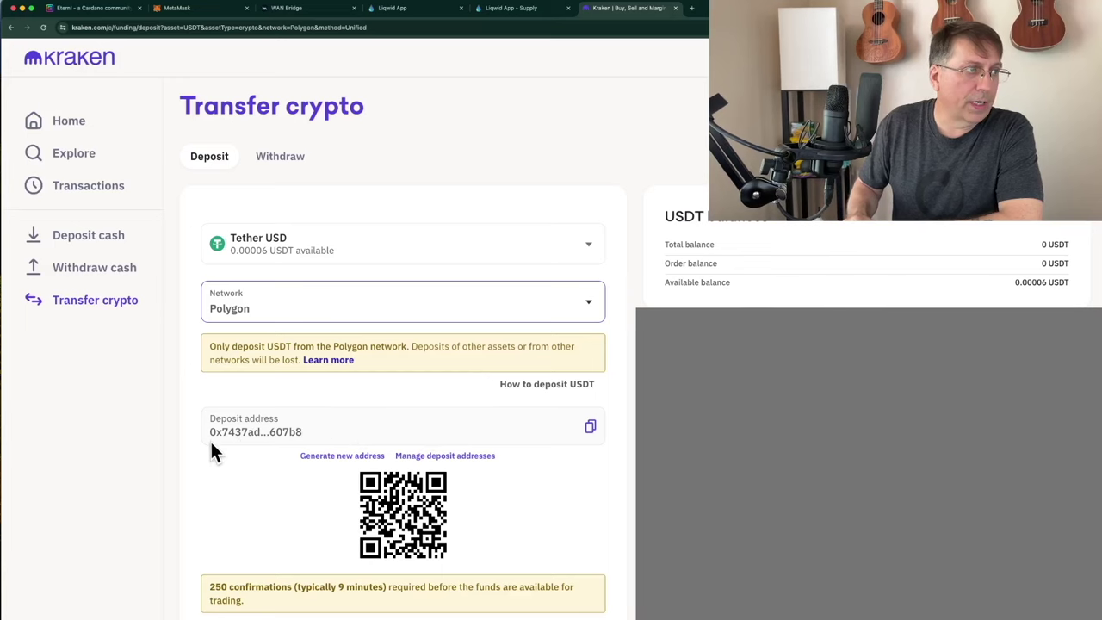
pyautogui.click(590, 427)
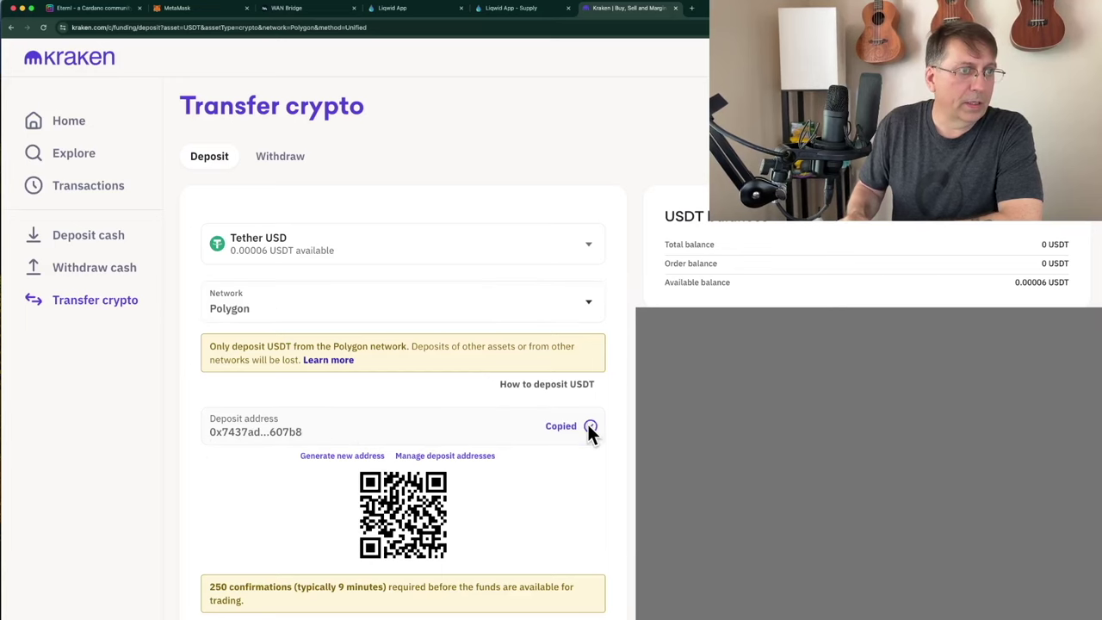
pyautogui.scroll(-2, 573, 478)
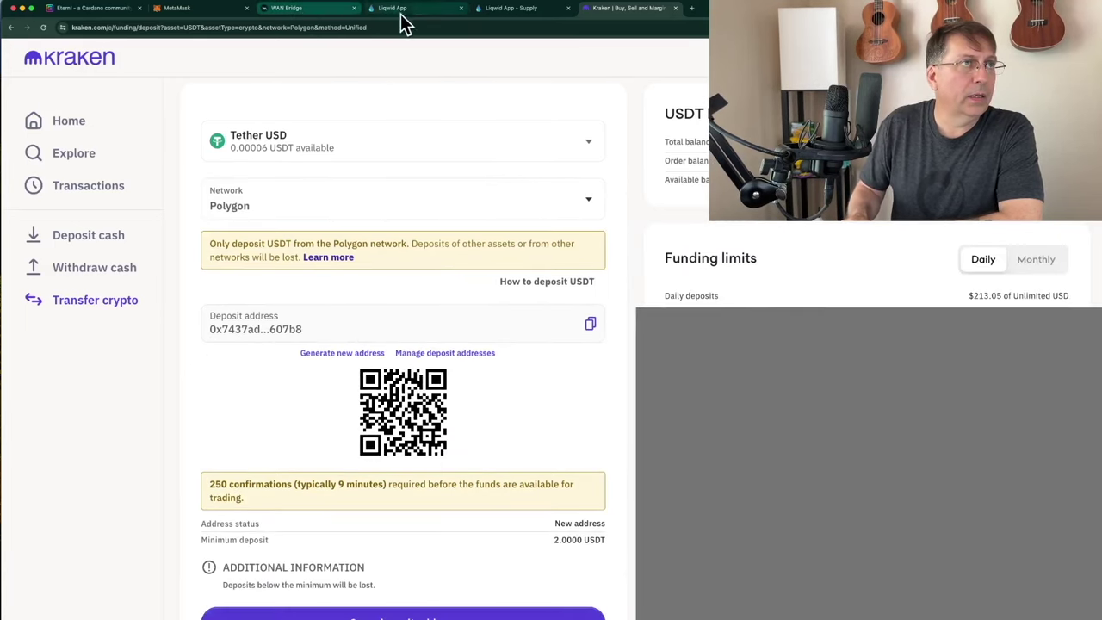
# Return to WanBridge, replace the Polygon destination address with the copied Kraken deposit address, and check it against Kraken's deposit page.
pyautogui.click(307, 12)
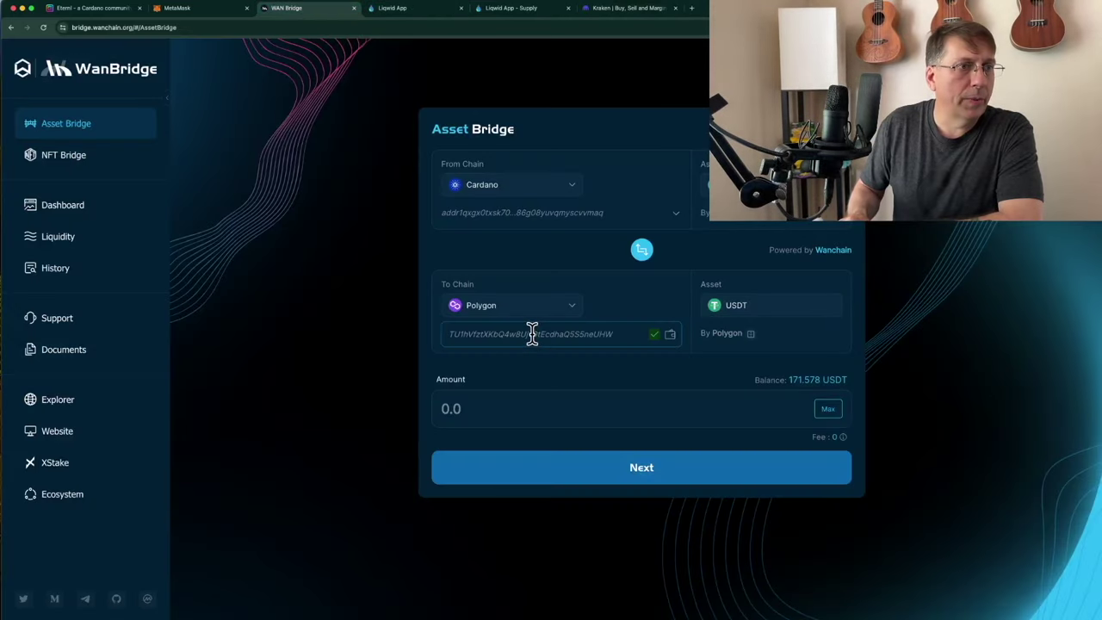
pyautogui.click(655, 333)
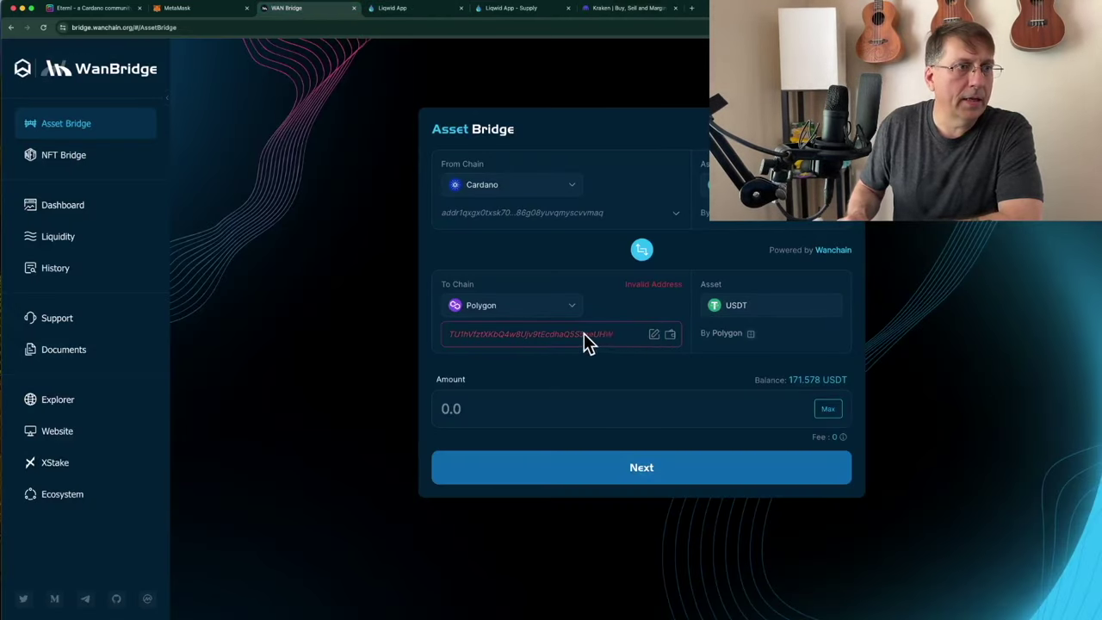
pyautogui.press('super+a')
pyautogui.press('super+v')
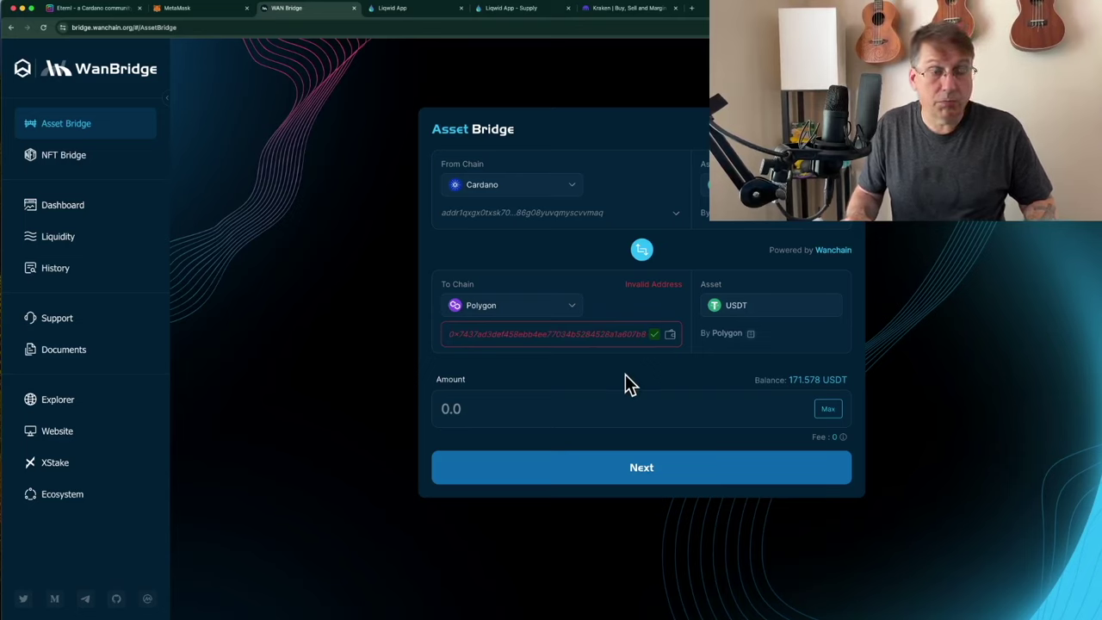
pyautogui.click(655, 333)
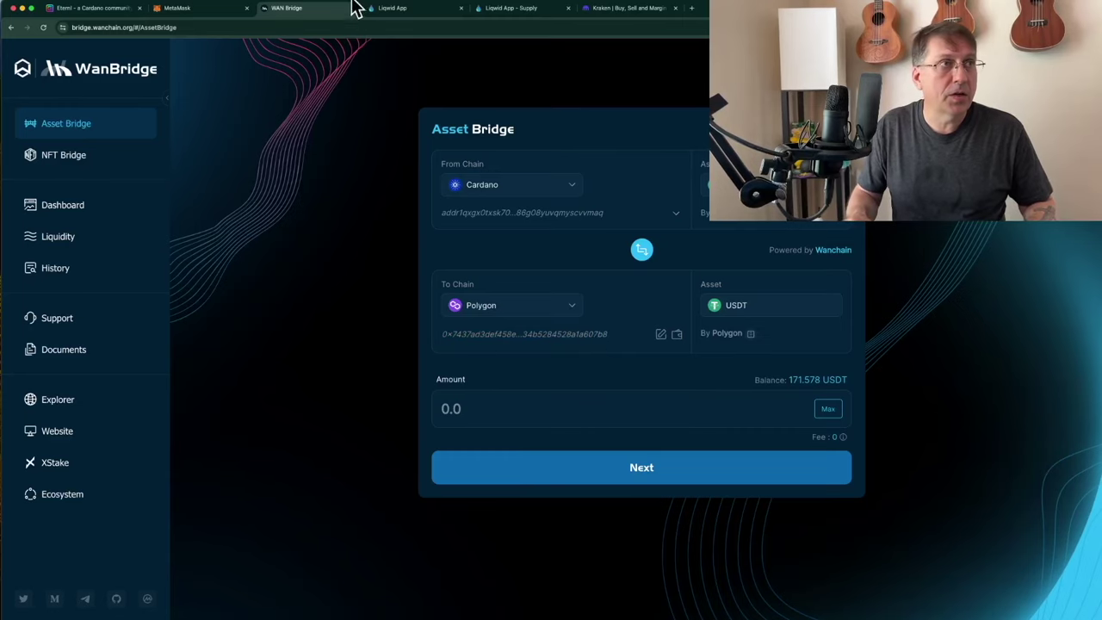
pyautogui.click(629, 10)
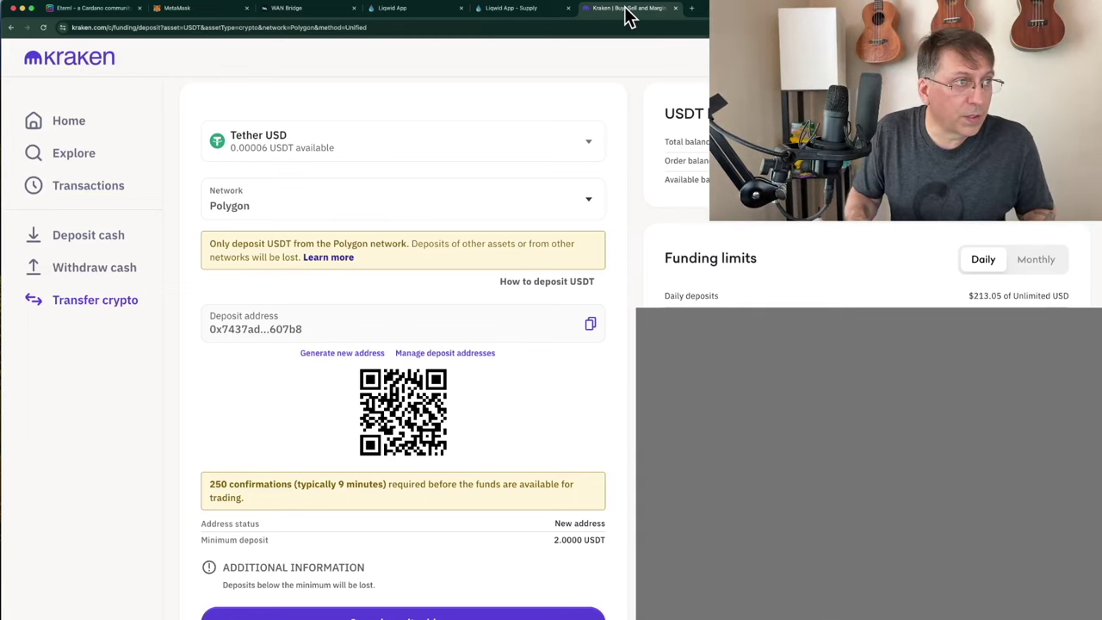
pyautogui.click(315, 11)
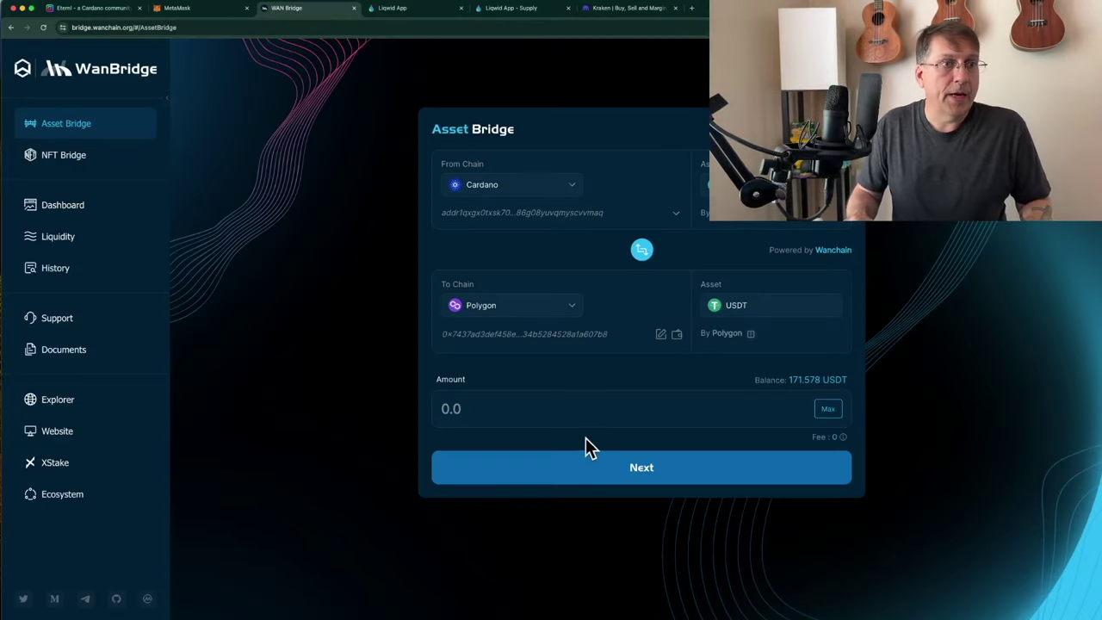
# Enter the maximum amount of 171.578014 USDT, accept the recipient address notice and confirm the transfer from Cardano to Polygon.
pyautogui.click(820, 408)
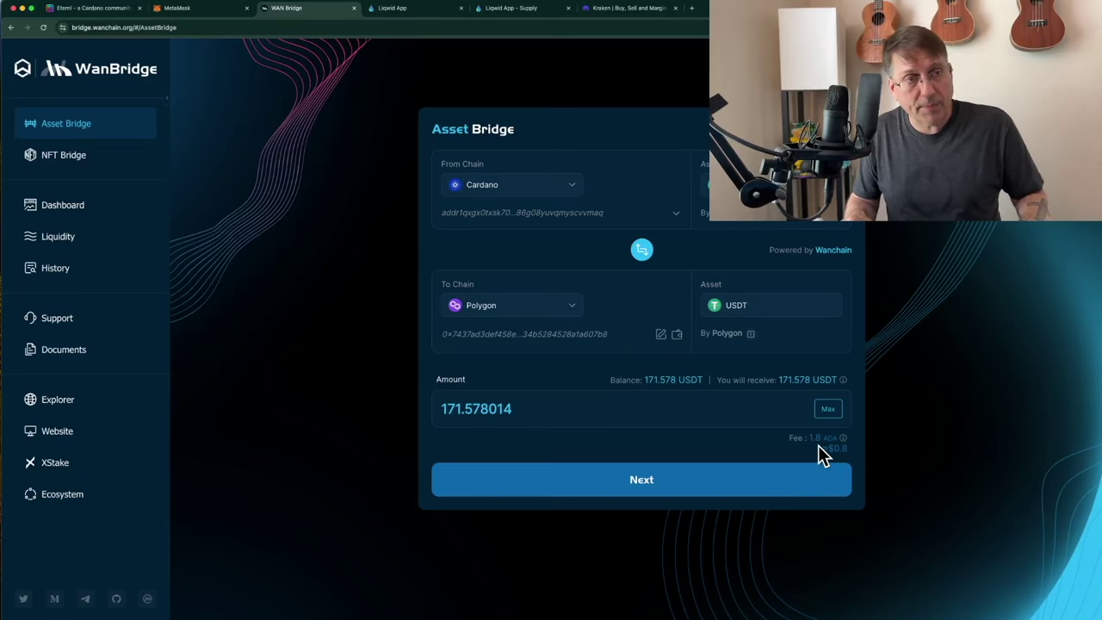
pyautogui.click(687, 482)
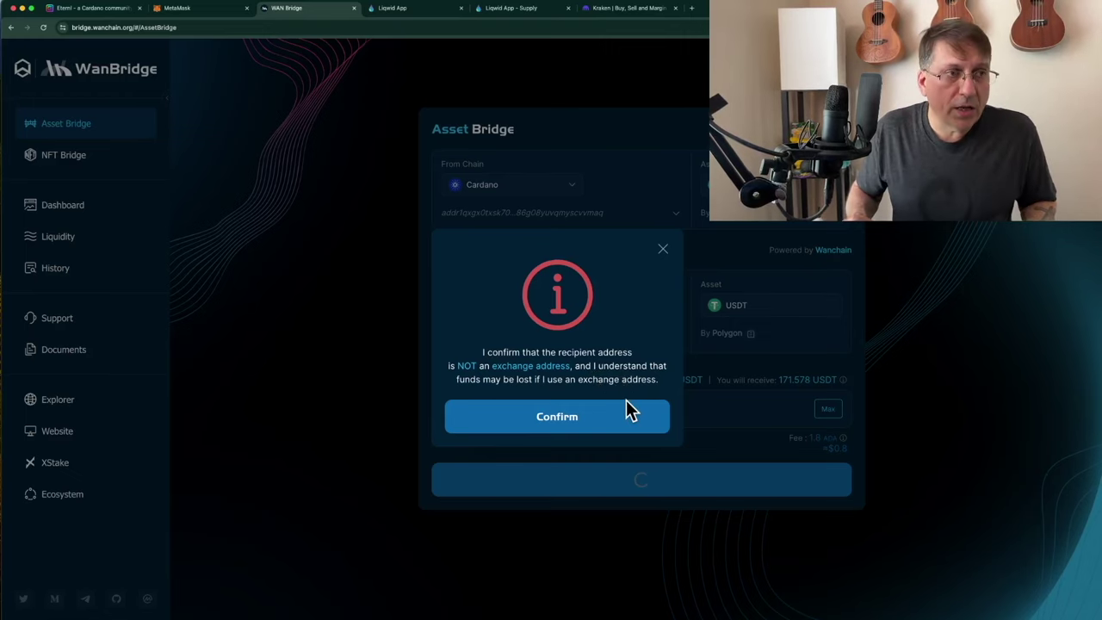
pyautogui.click(569, 419)
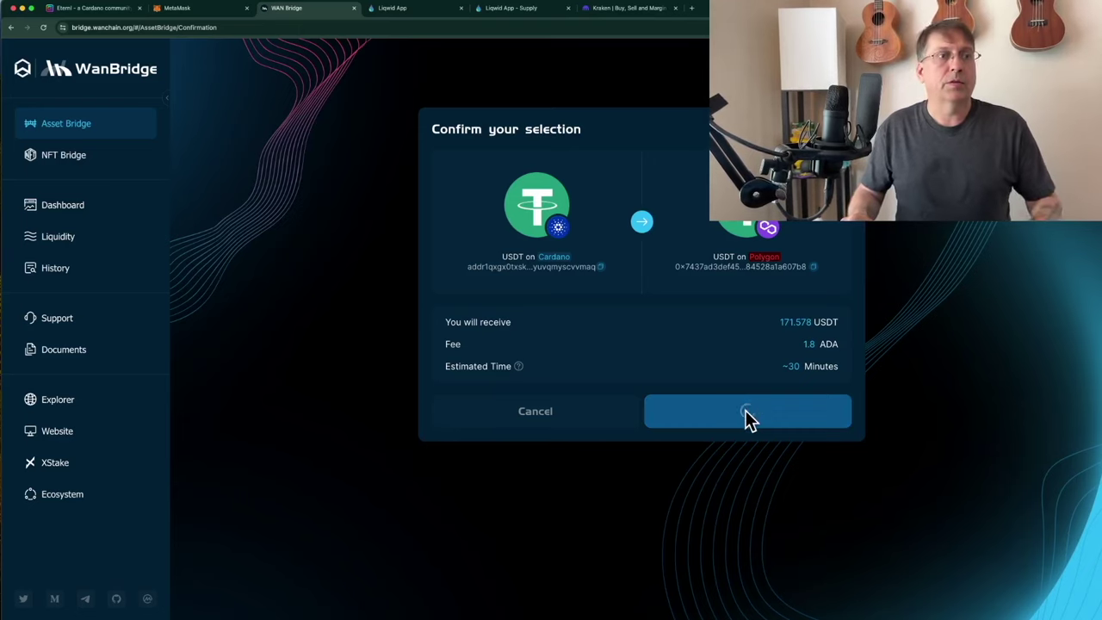
pyautogui.click(745, 410)
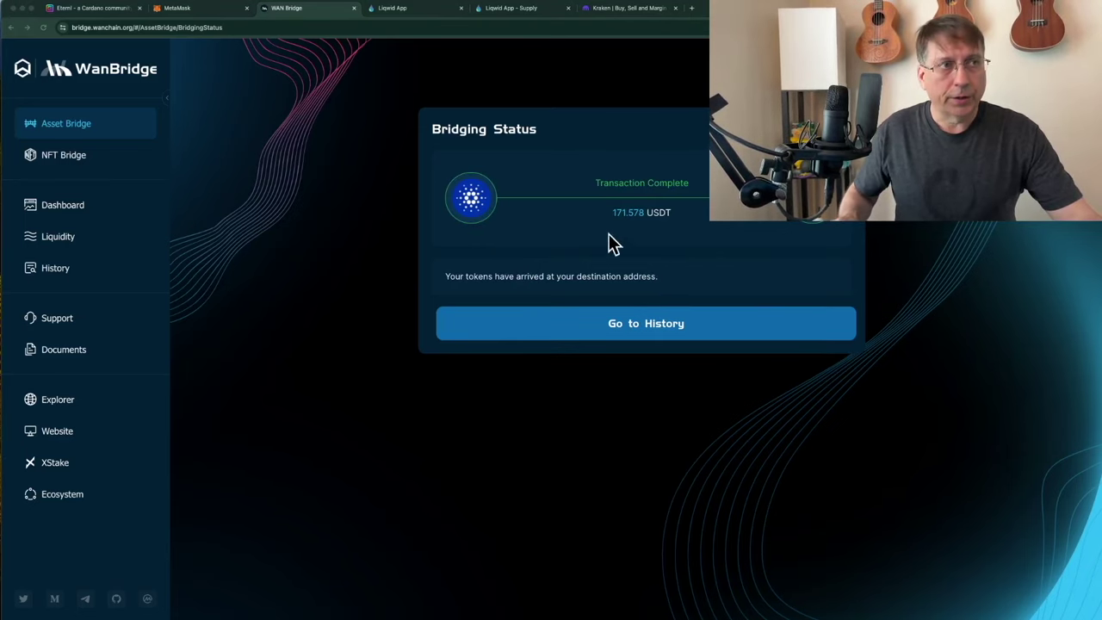
# Check the Kraken portfolio value and its chart for the deposit, and compare it with the WanBridge bridging status.
pyautogui.click(628, 9)
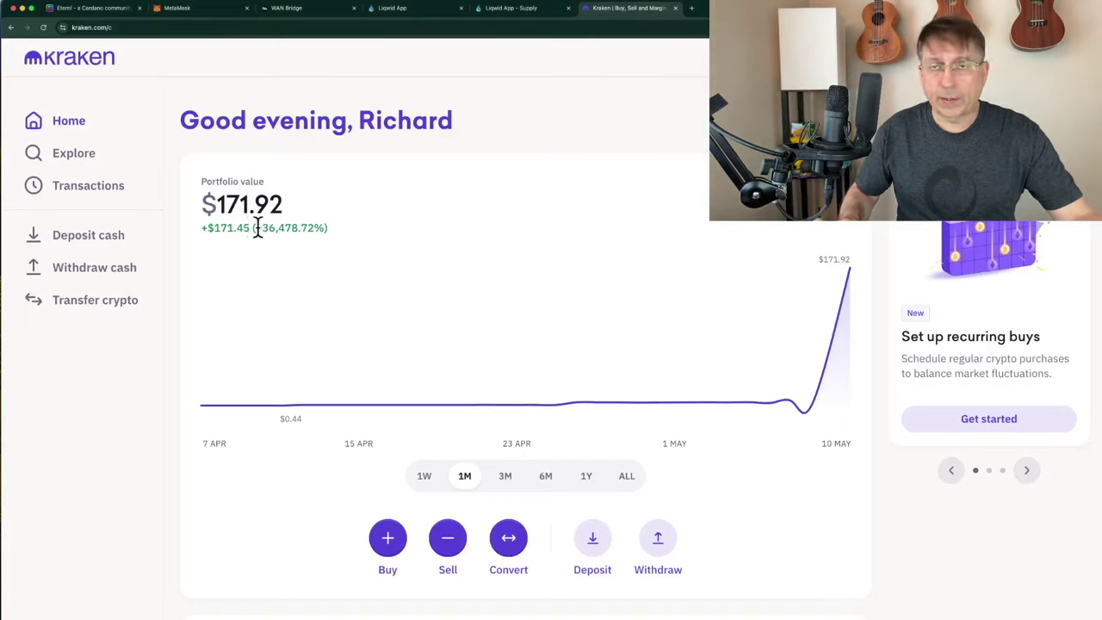
pyautogui.moveTo(834, 277)
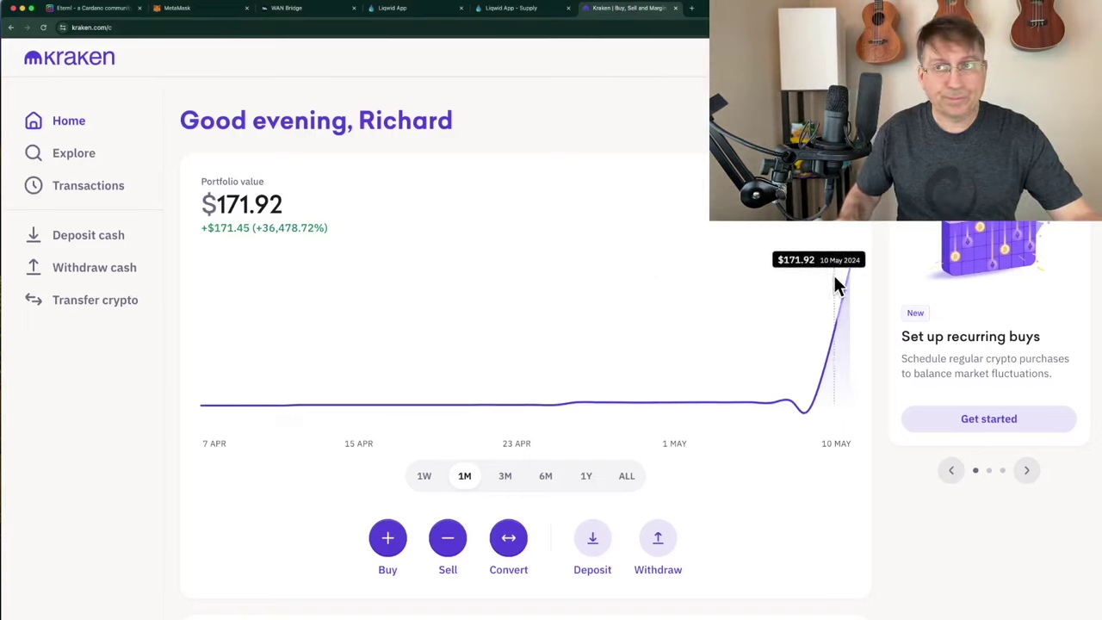
pyautogui.click(333, 12)
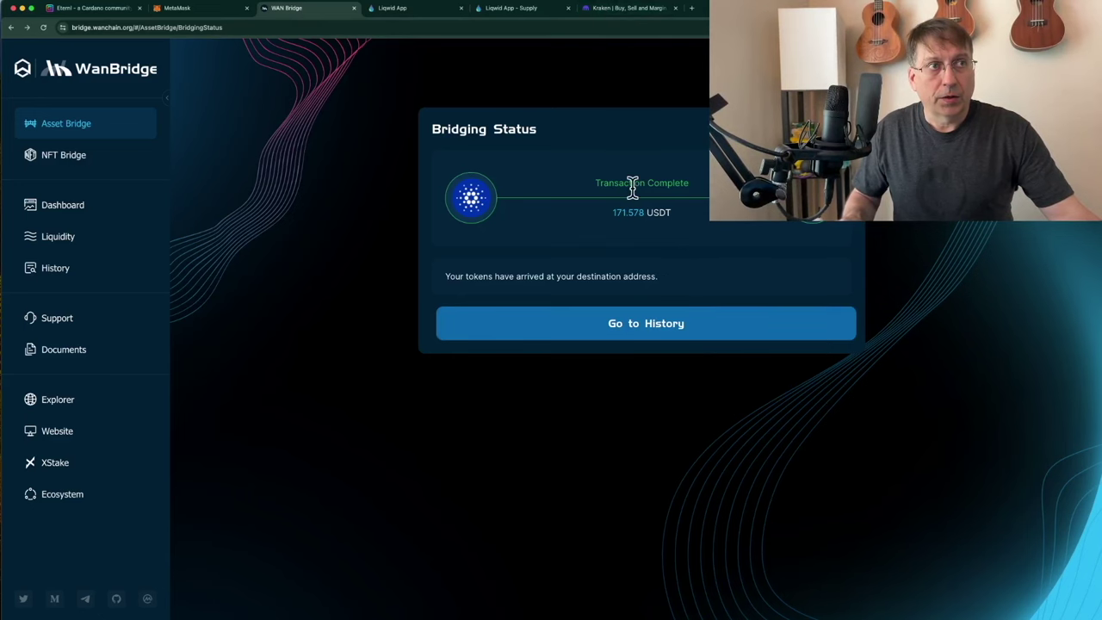
pyautogui.click(625, 10)
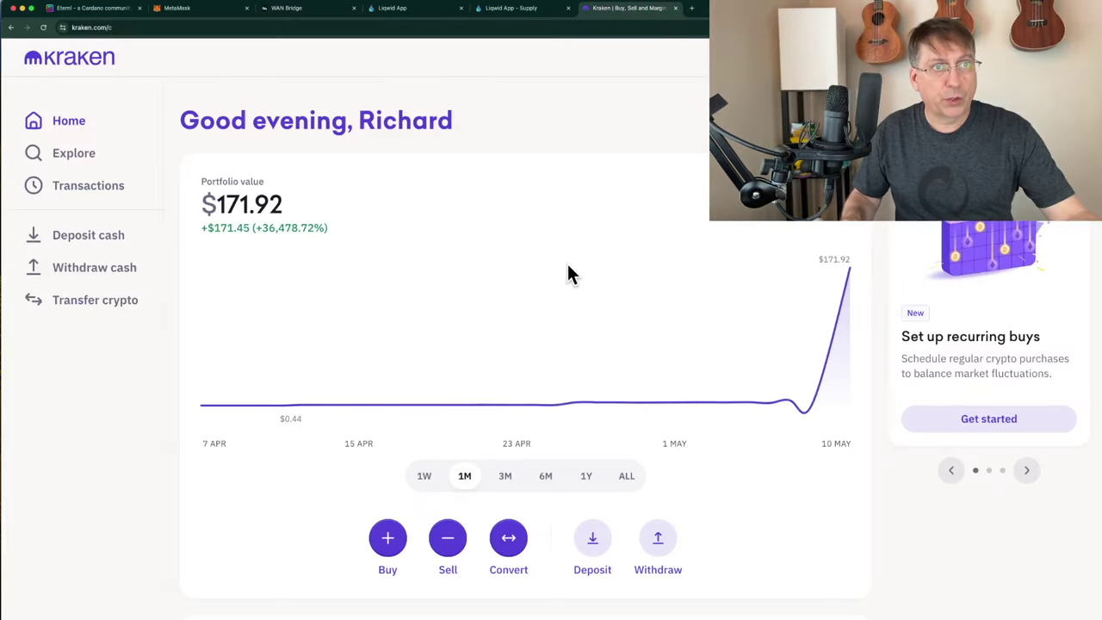